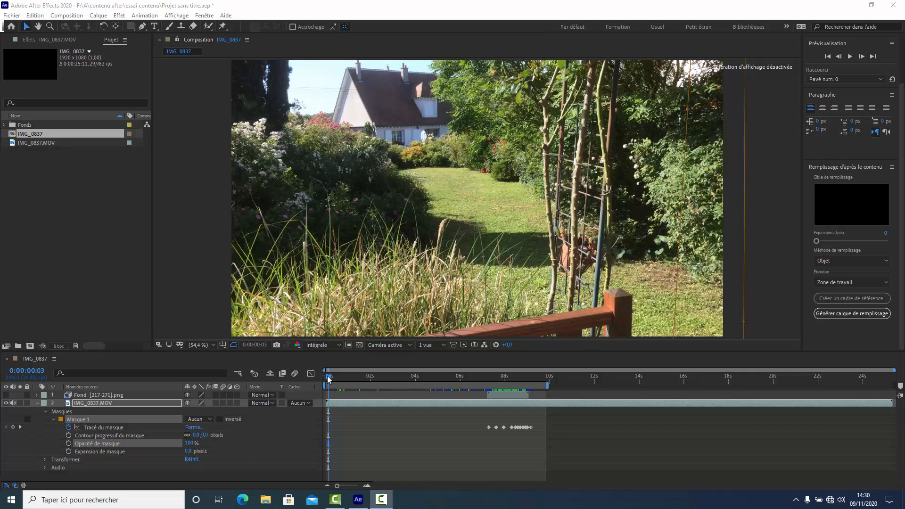
Step: Review the clip with the metal pole up to 0:00:08:11 and set Masque 1's mode to Soustraction
left_click_drag(329, 375, 513, 402)
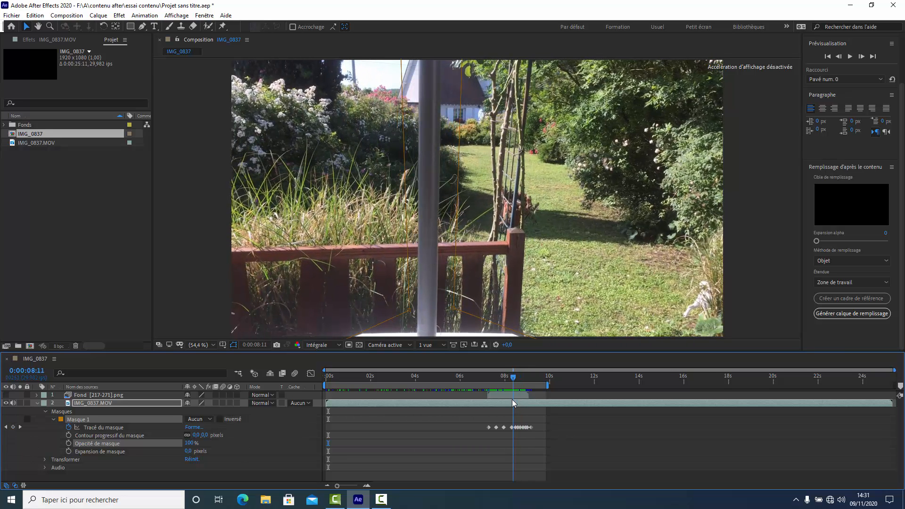
left_click_drag(515, 403, 428, 402)
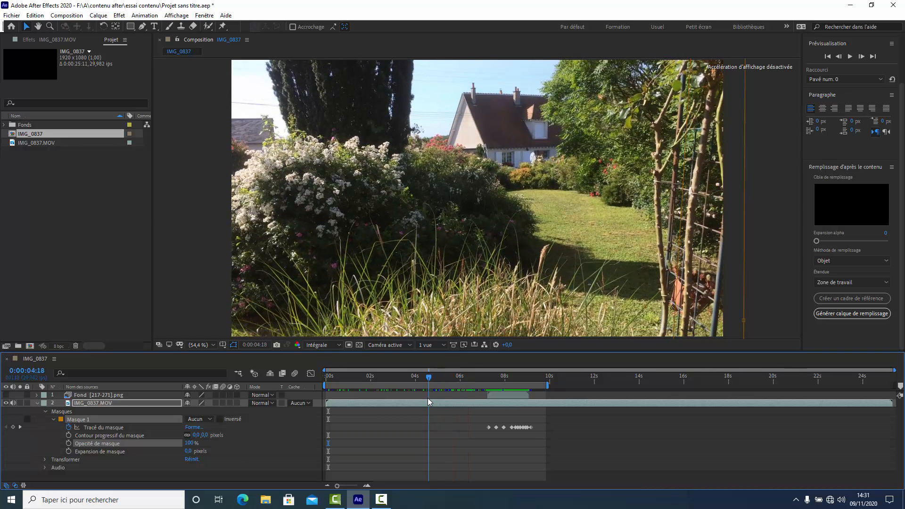
left_click(210, 419)
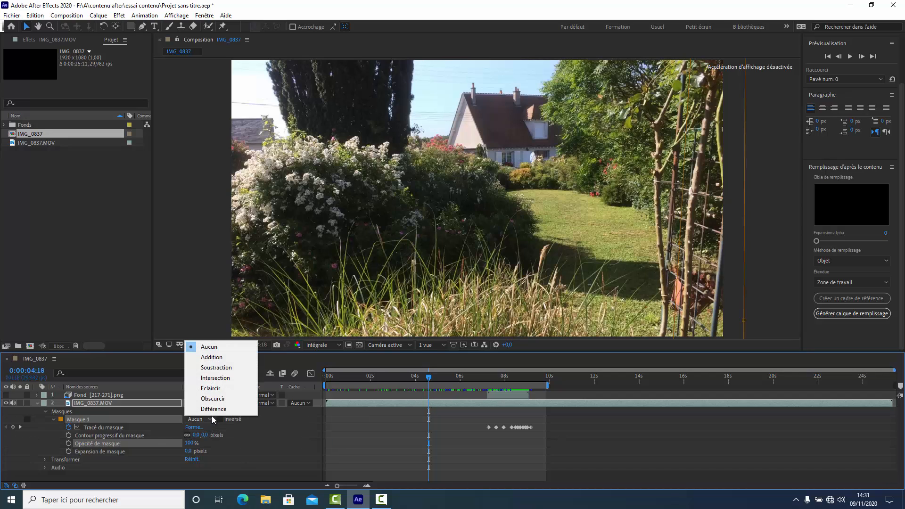
left_click(216, 368)
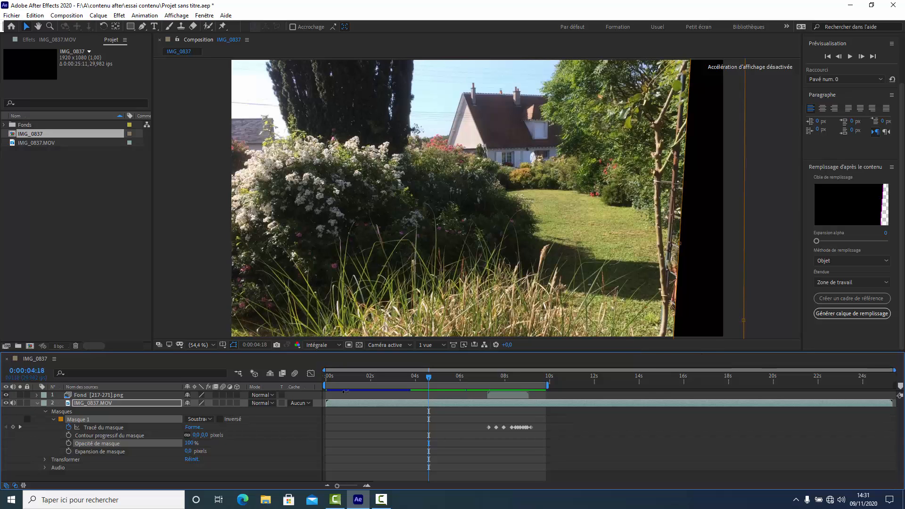
Step: At 0:00:09:02, move the points of Masque 1 outward past the image's left edge so the mask clears the frame
left_click_drag(429, 380, 497, 386)
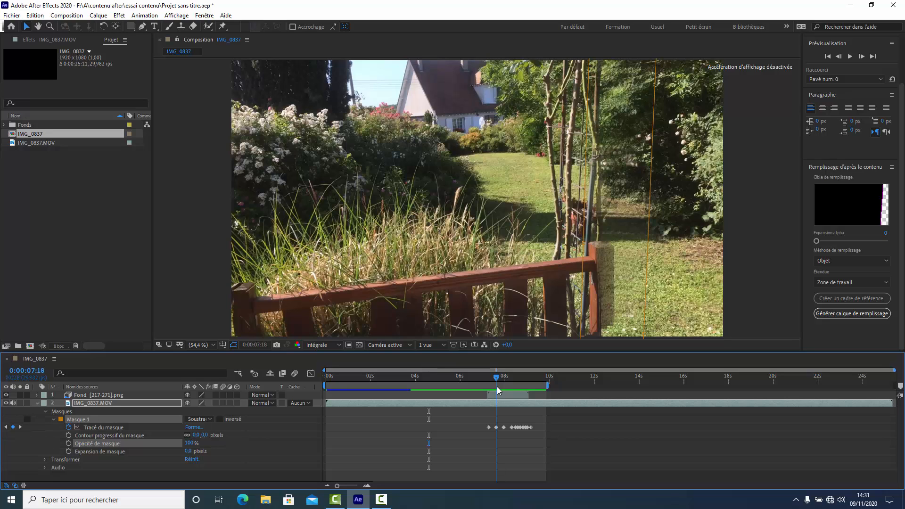
left_click_drag(497, 386, 523, 391)
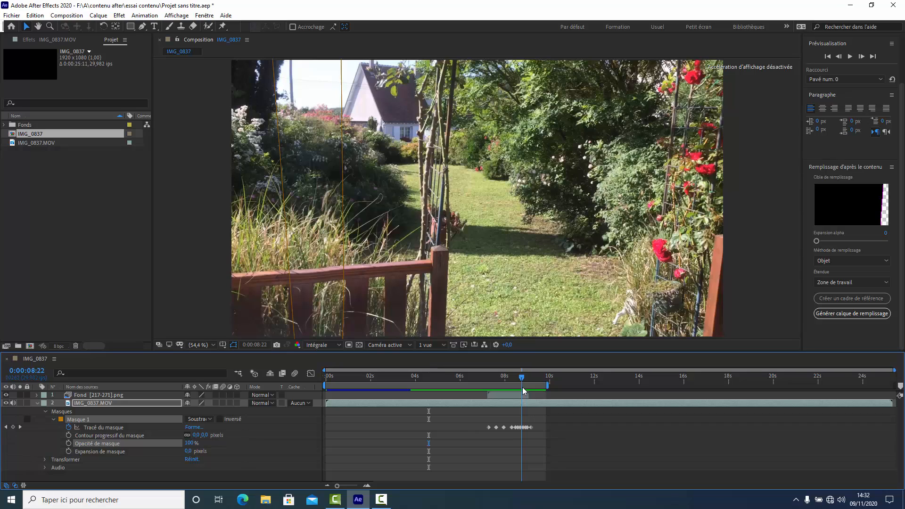
left_click_drag(523, 388, 530, 393)
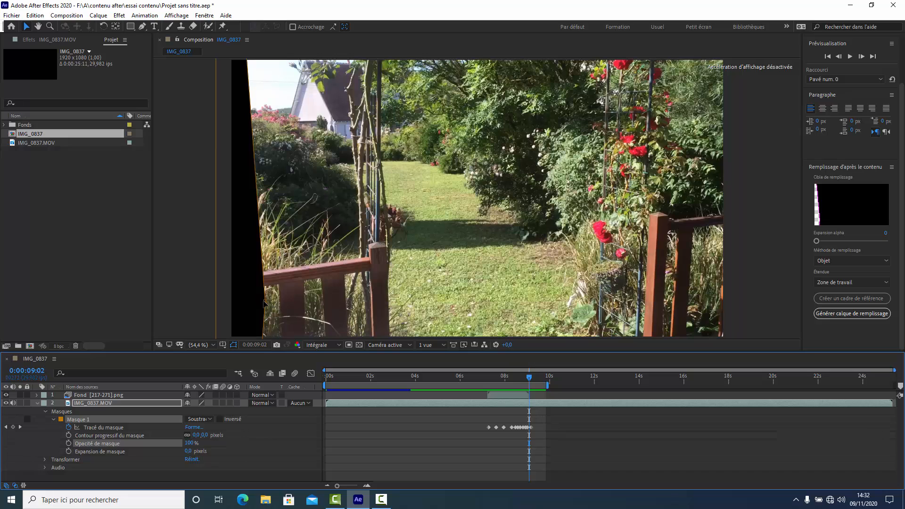
left_click_drag(267, 305, 230, 302)
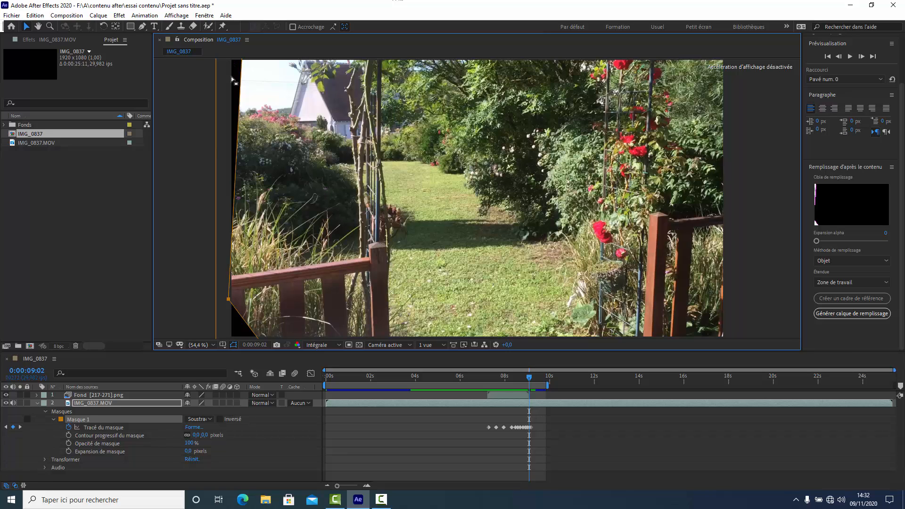
key("comma")
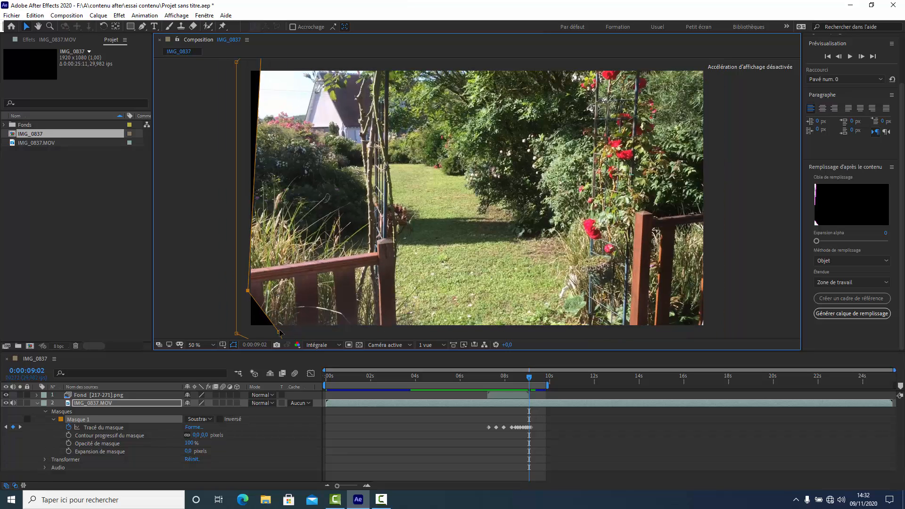
left_click_drag(241, 330, 245, 329)
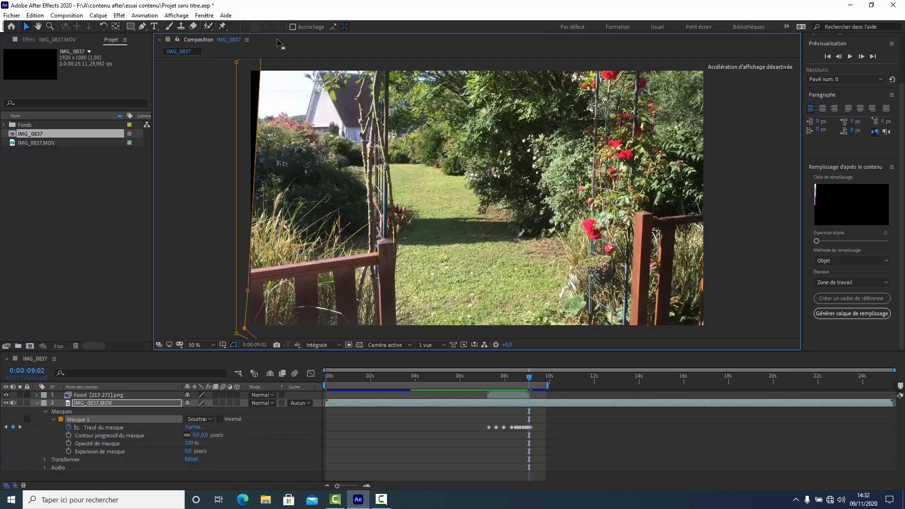
scroll(264, 64, "up", 1)
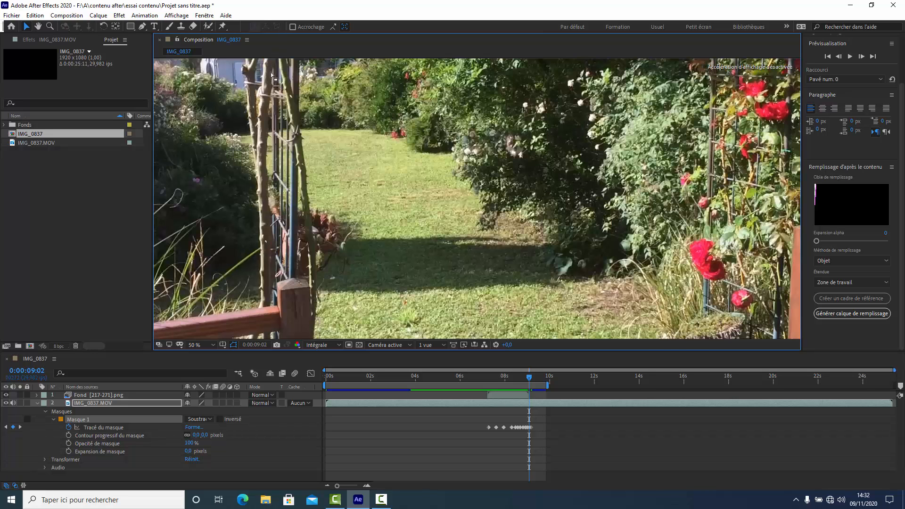
scroll(272, 76, "down", 1)
scroll(281, 84, "down", 2)
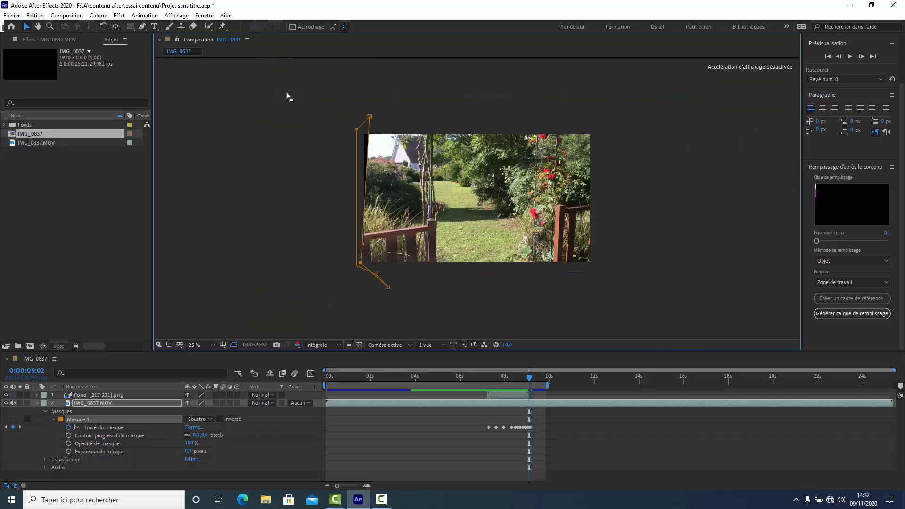
left_click_drag(372, 117, 368, 117)
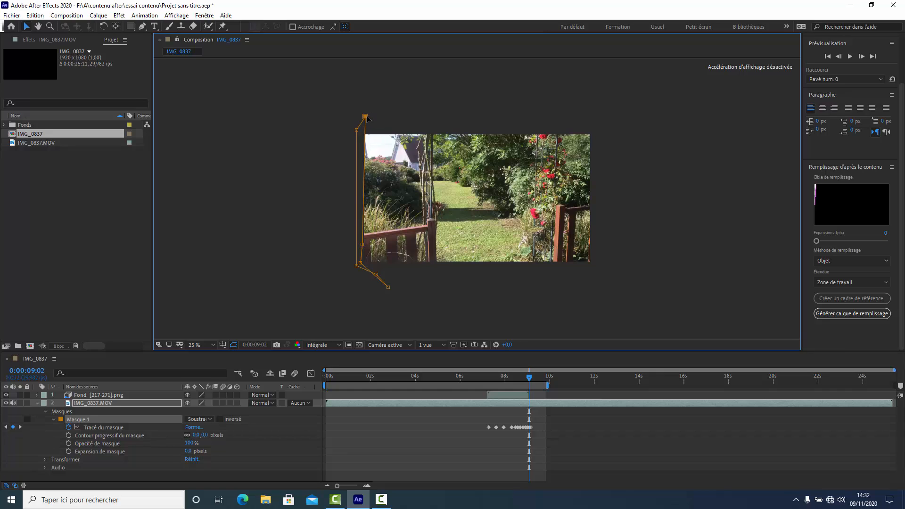
Step: Fit the composition view up to 100 % and check the filled footage from 0:00:09:00 back to 0:00:08:24
left_click(528, 381)
left_click_drag(527, 378, 525, 377)
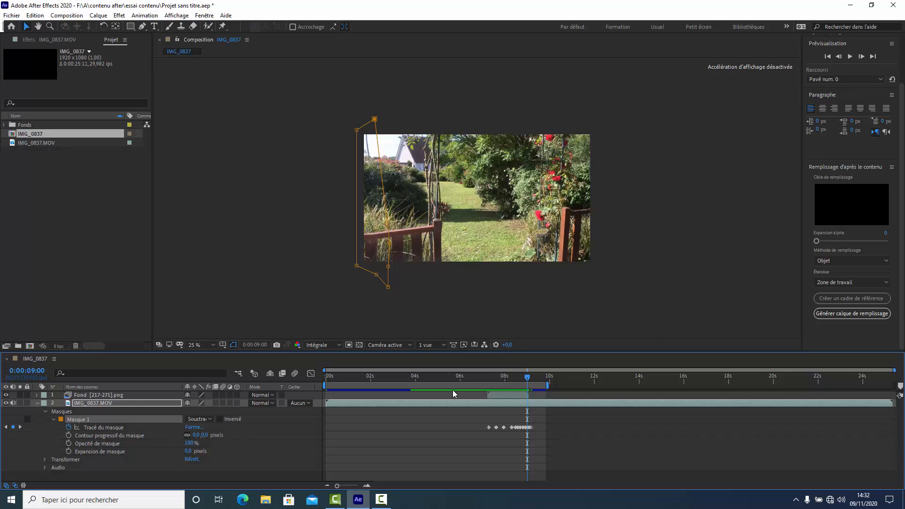
left_click(215, 344)
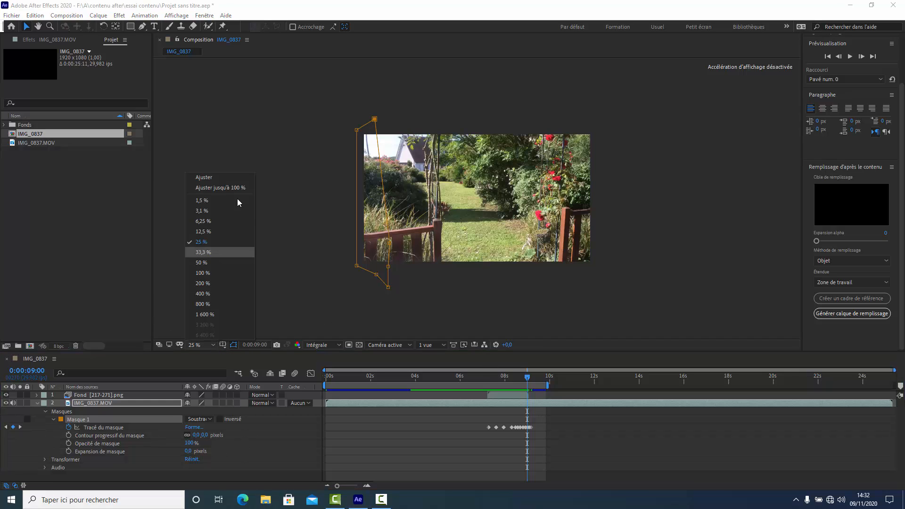
left_click(230, 188)
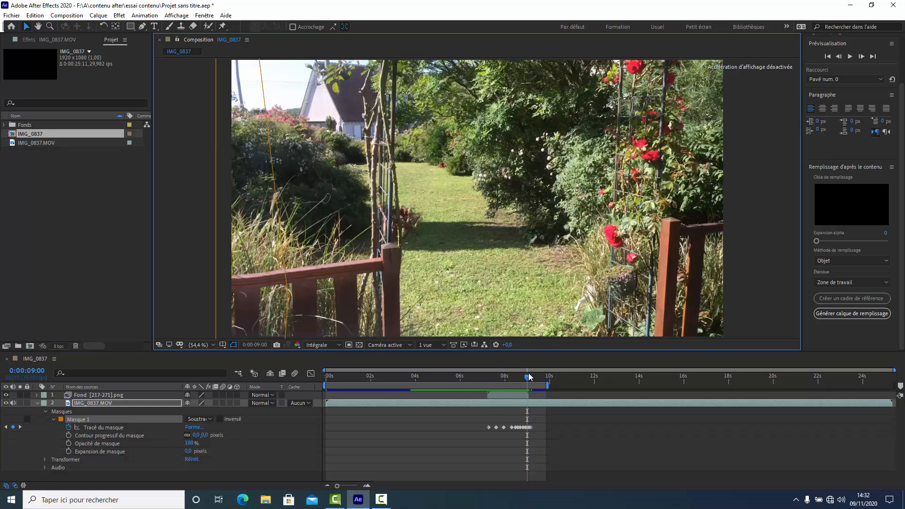
mouse_move(526, 375)
left_mouse_down()
mouse_move(502, 379)
mouse_move(523, 381)
left_mouse_up()
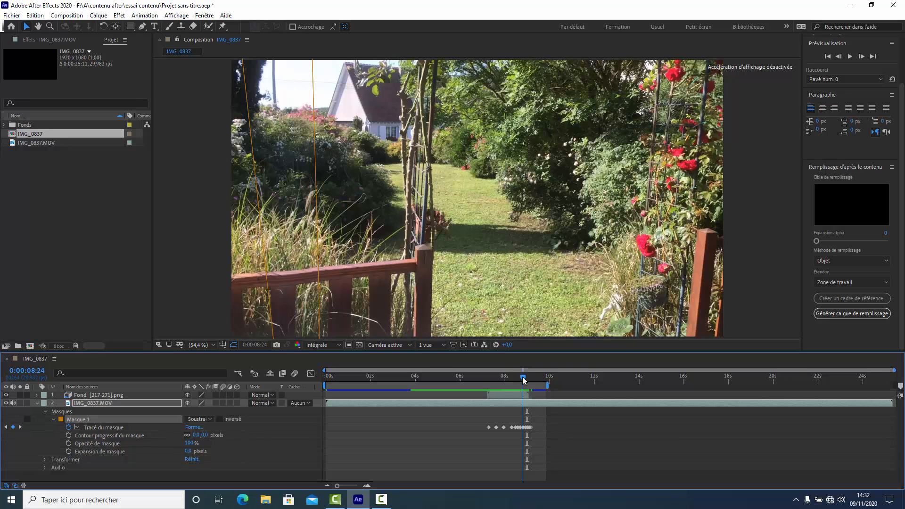
Step: Close the current project without saving its changes
left_click(12, 15)
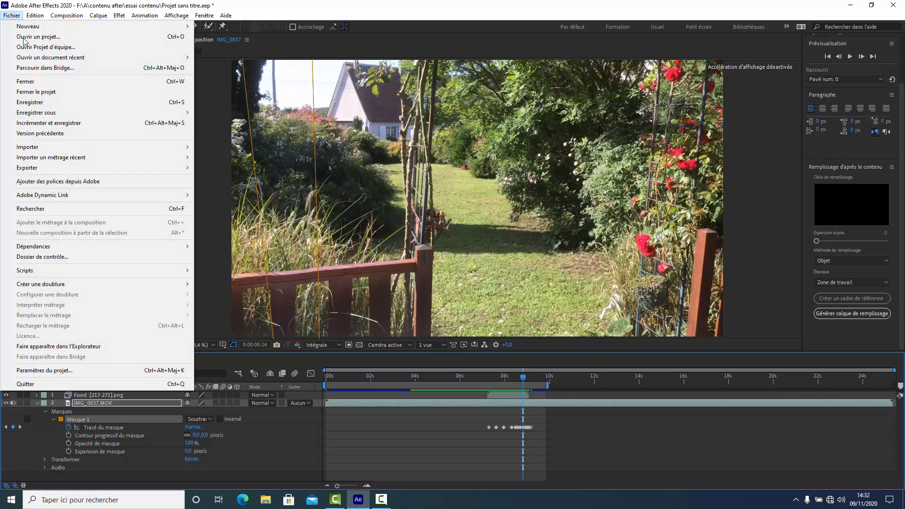
left_click(35, 92)
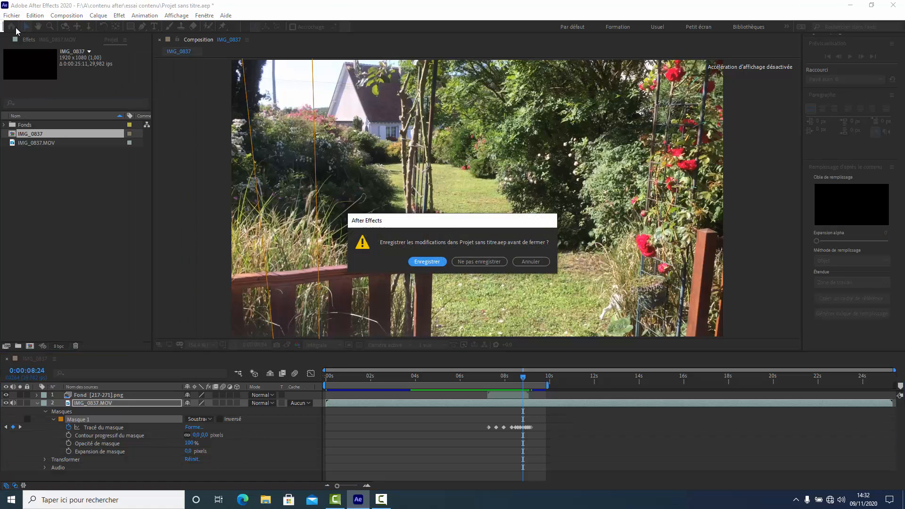
left_click(474, 259)
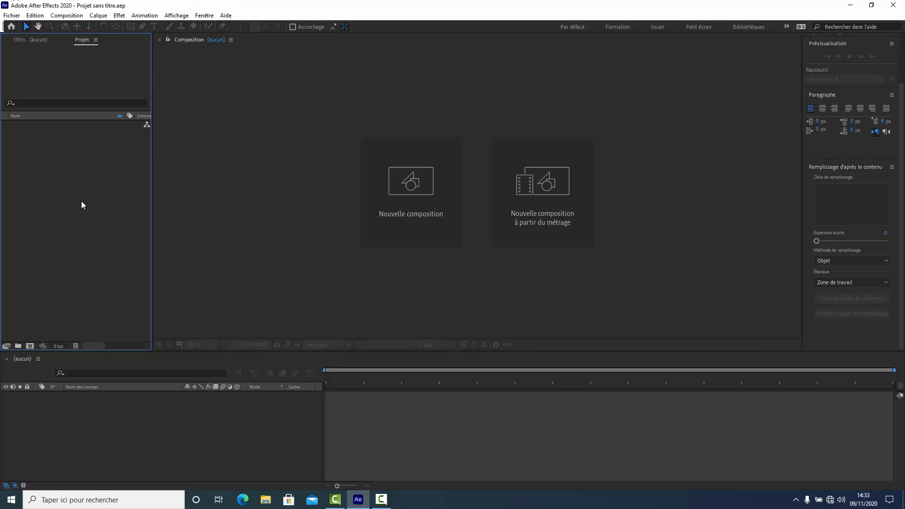
Step: Import the IMG_0837 video as footage and create a new composition from it
double_click(73, 225)
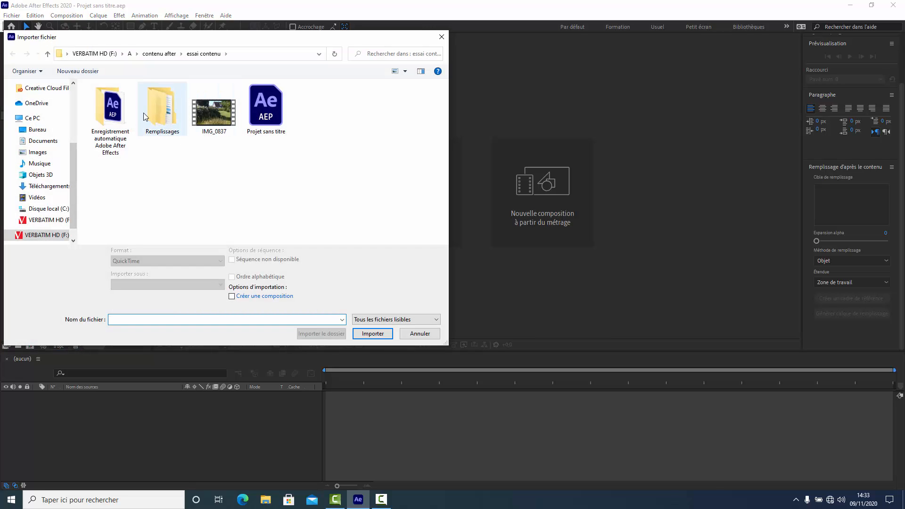
left_click(219, 112)
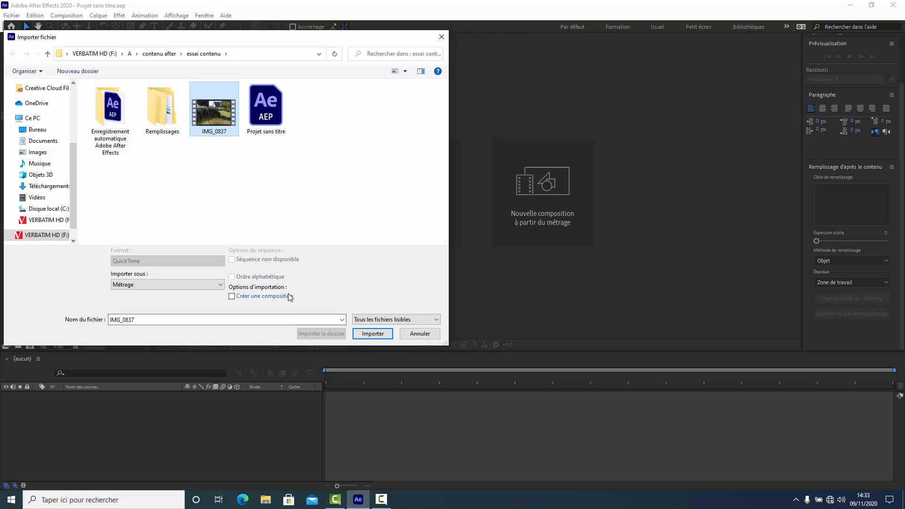
left_click(371, 334)
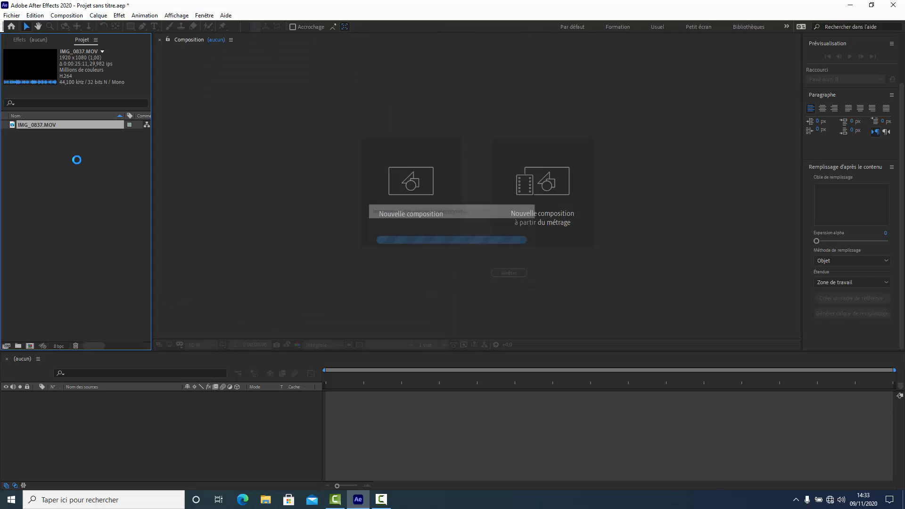
left_click_drag(37, 124, 32, 344)
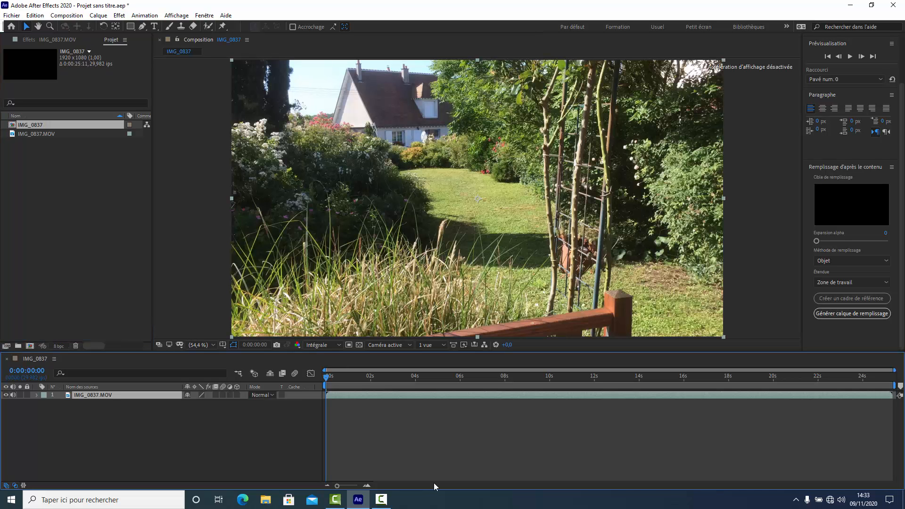
Step: Preview the pole passage at about 8 seconds and set the IMG_0837.MOV layer's scale to 105 %
left_click_drag(329, 378, 510, 380)
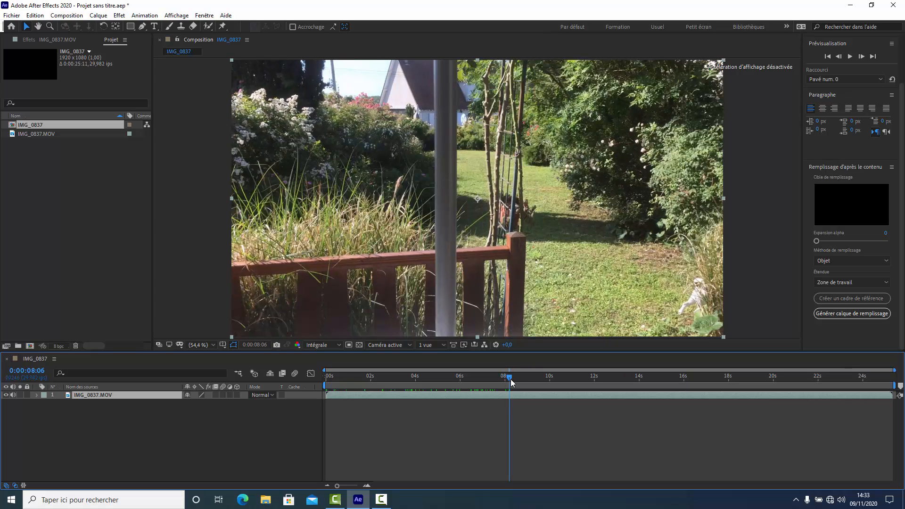
left_click_drag(510, 382, 507, 382)
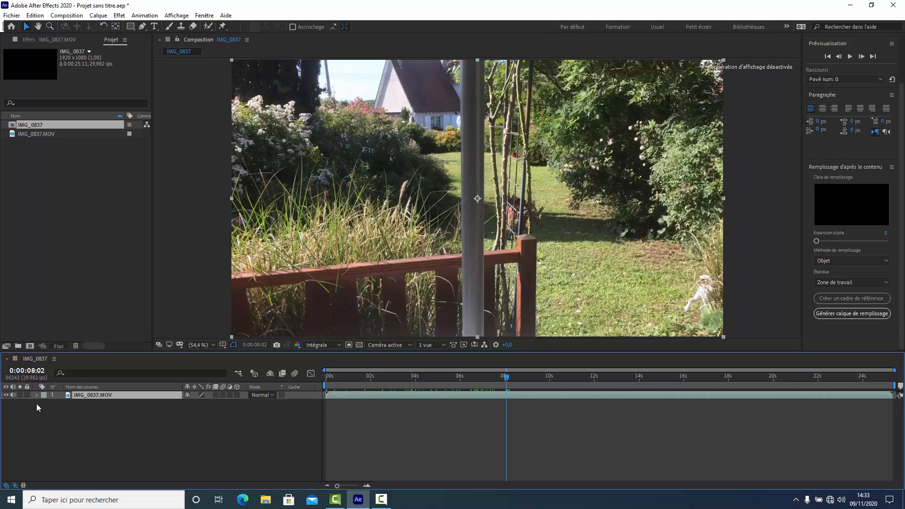
key("s")
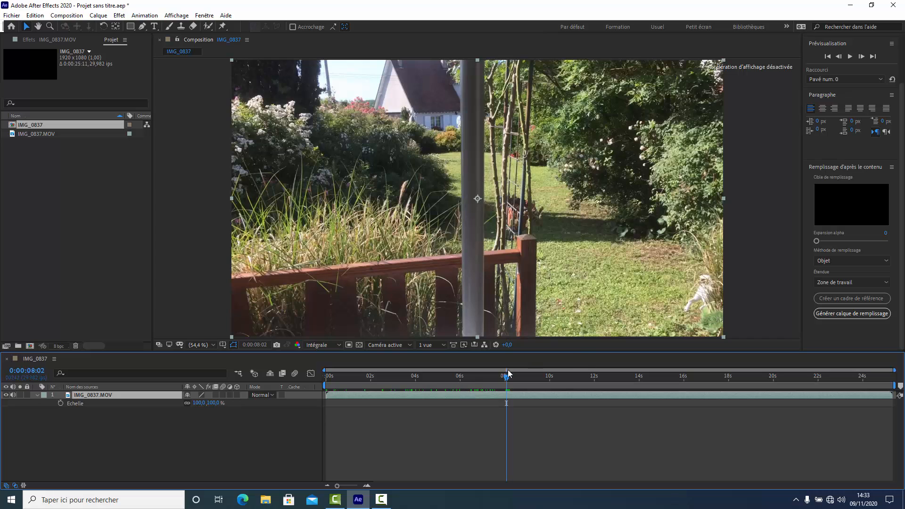
left_click_drag(507, 379, 513, 380)
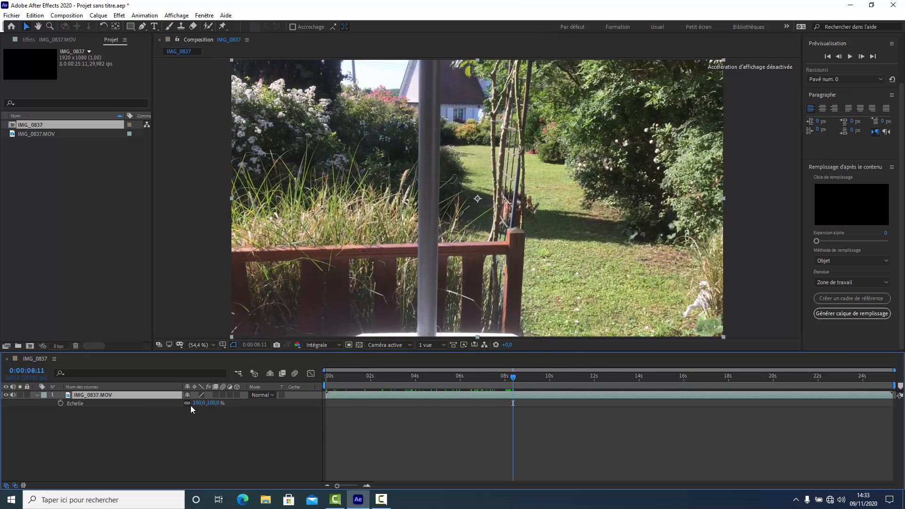
left_click_drag(199, 403, 198, 403)
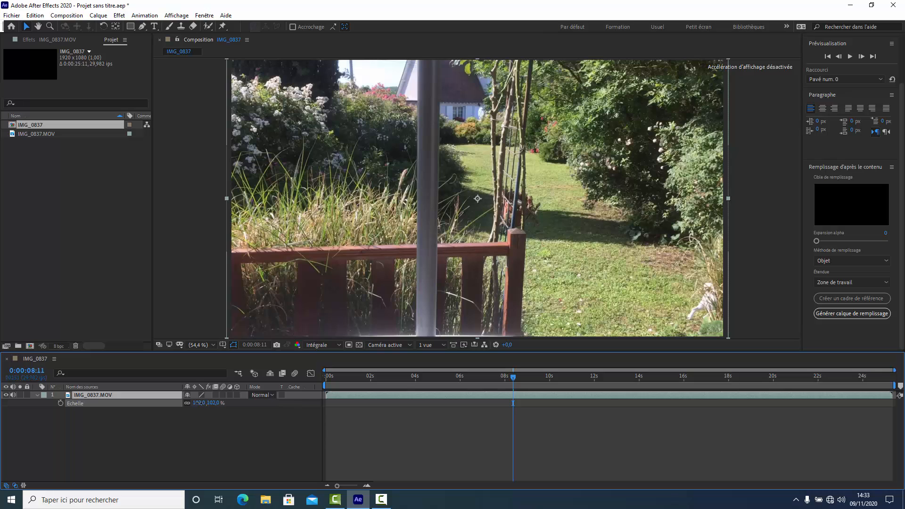
left_click_drag(201, 403, 201, 403)
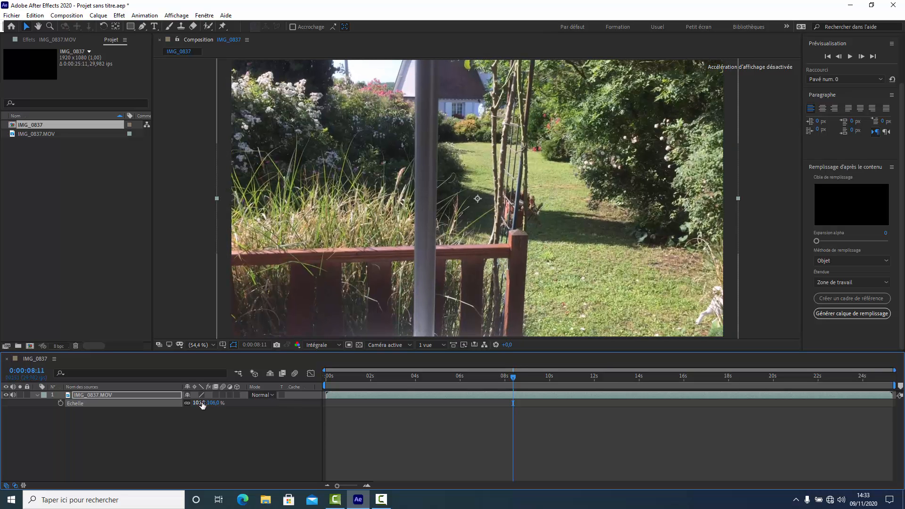
type("105")
key("Return")
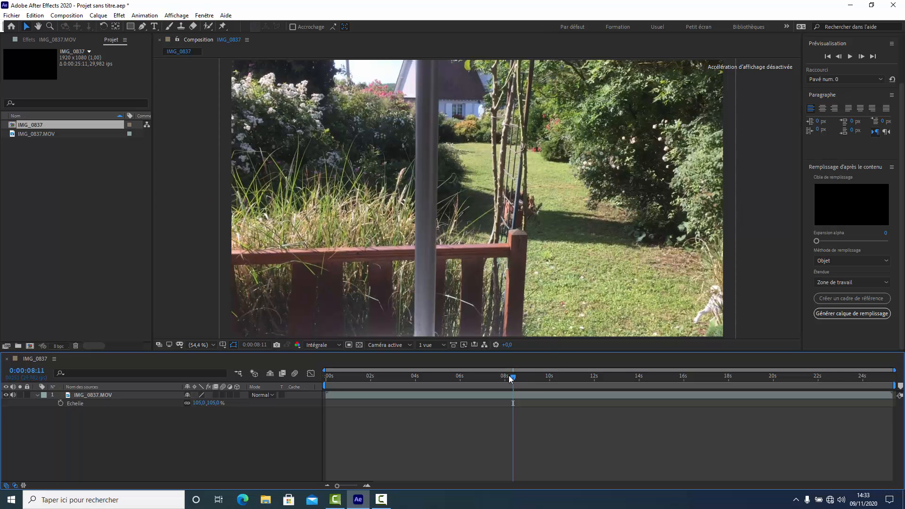
Step: Move the playhead back to 0:00:06:23, before the pole enters, stepping one frame at a time in both directions
mouse_move(513, 379)
left_mouse_down()
mouse_move(524, 378)
mouse_move(504, 382)
left_mouse_up()
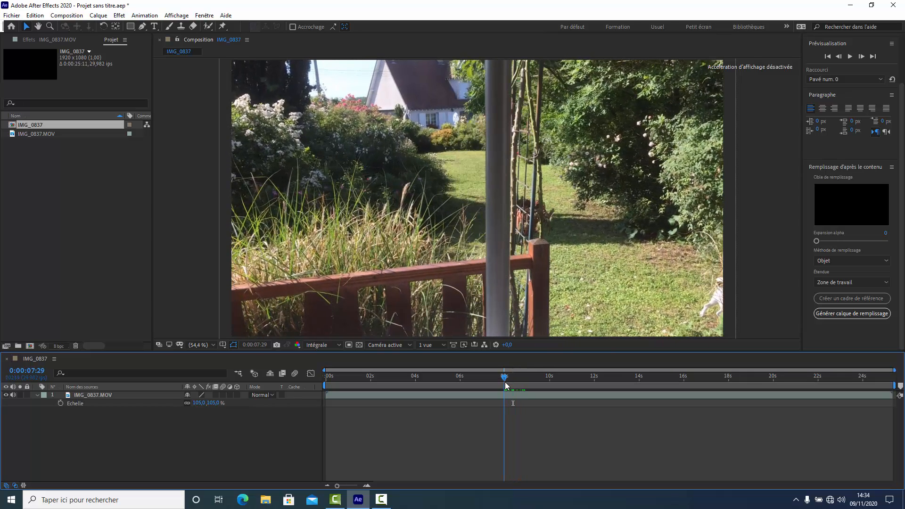
left_click_drag(504, 382, 476, 382)
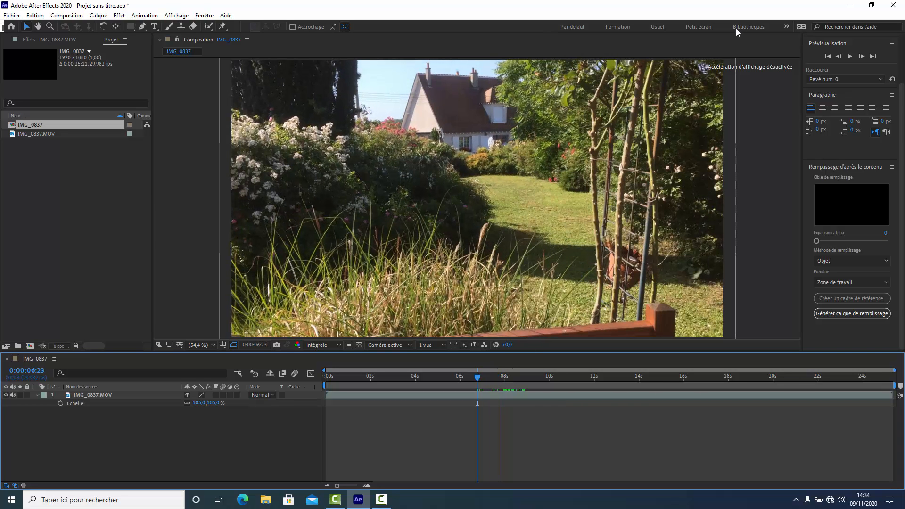
left_click(837, 58)
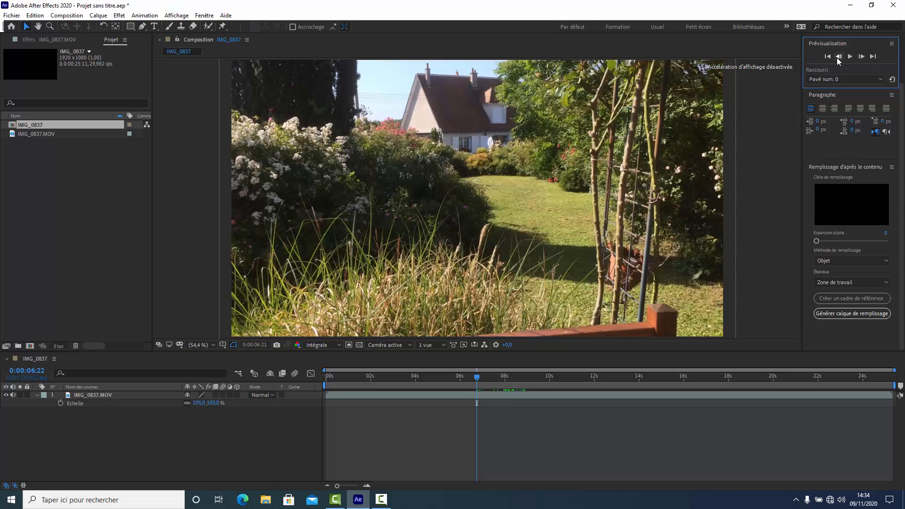
left_click(837, 57)
left_click(860, 56)
left_click(861, 57)
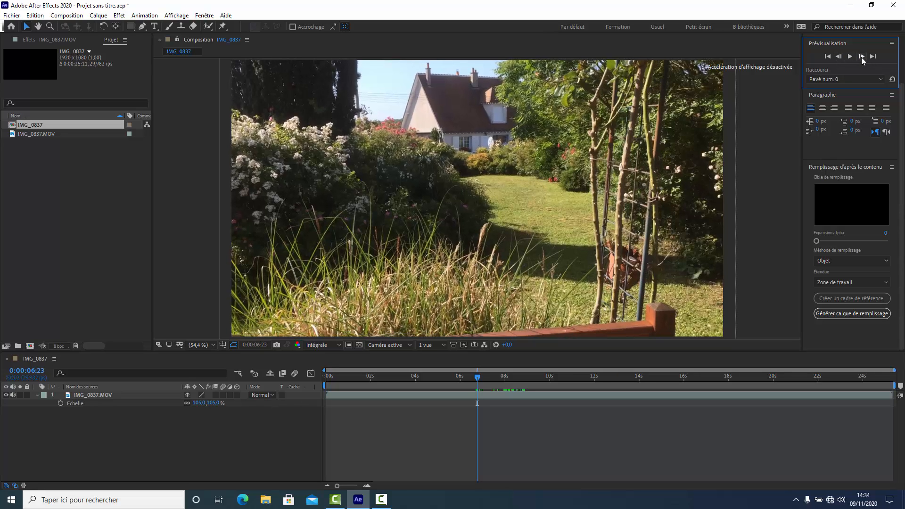
Step: Step frame by frame to 0:00:07:06, where the pole starts entering the frame
left_click(861, 56)
left_click(861, 56)
left_click(861, 56)
left_click(861, 56)
left_click(860, 56)
left_click(861, 57)
left_click(861, 57)
left_click(861, 56)
left_click(861, 56)
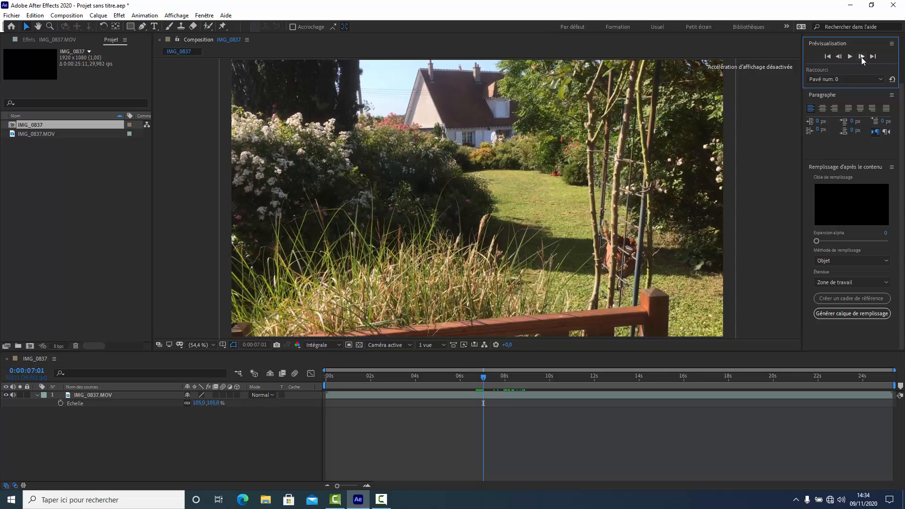
left_click(861, 56)
left_click(860, 57)
left_click(861, 56)
left_click(861, 56)
left_click(861, 56)
left_click(860, 56)
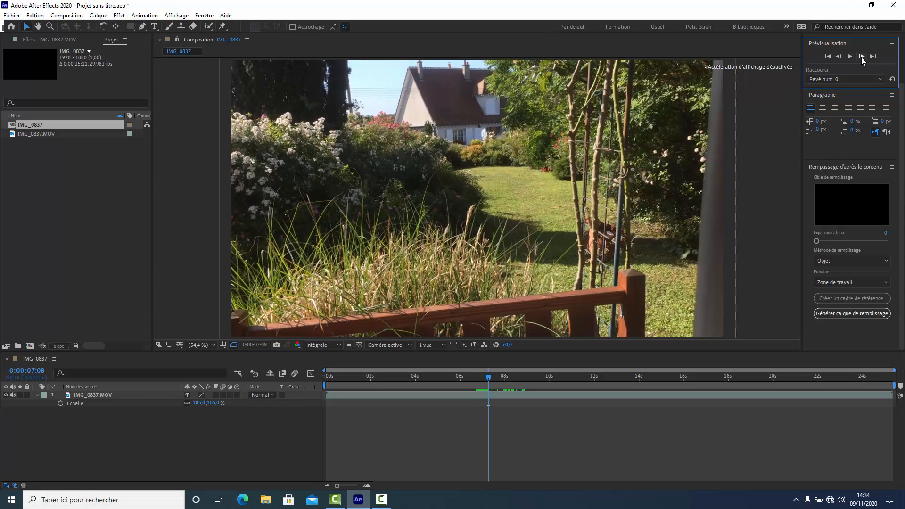
left_click(839, 56)
left_click(839, 56)
left_click(839, 57)
left_click(838, 57)
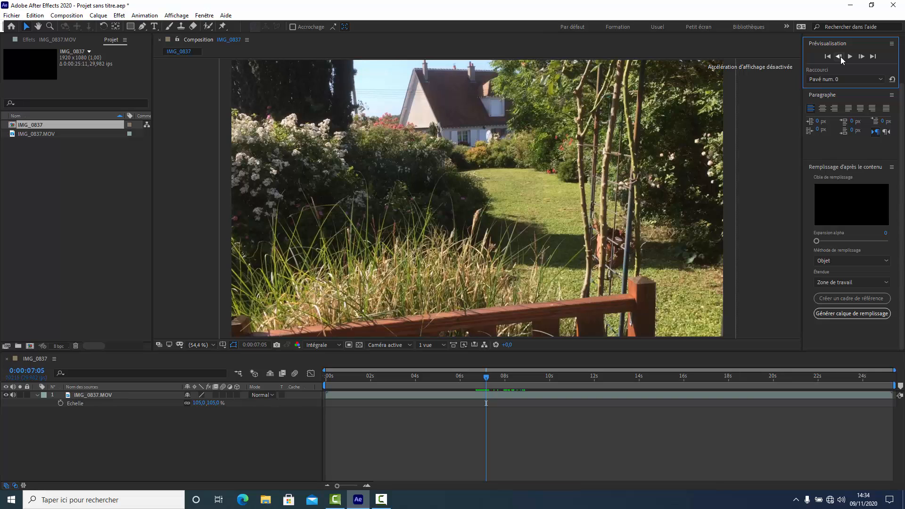
left_click(861, 57)
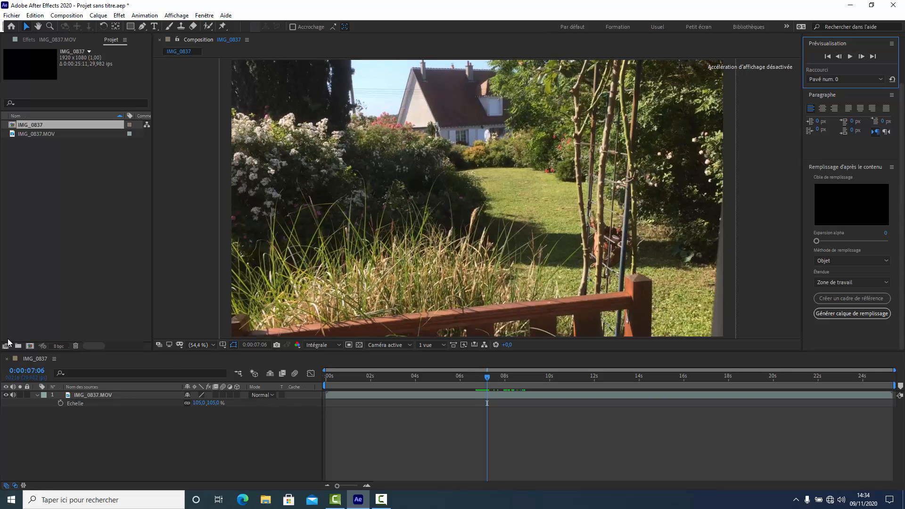
Step: Draw a closed four-point Pen mask on the IMG_0837.MOV layer, enclosing the pole at the image's right edge and extending beyond the frame
left_click(94, 397)
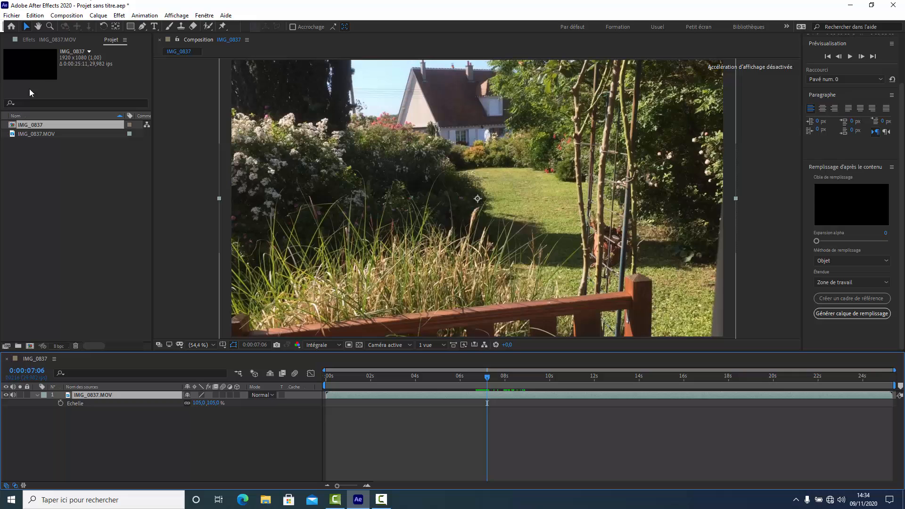
left_click(142, 27)
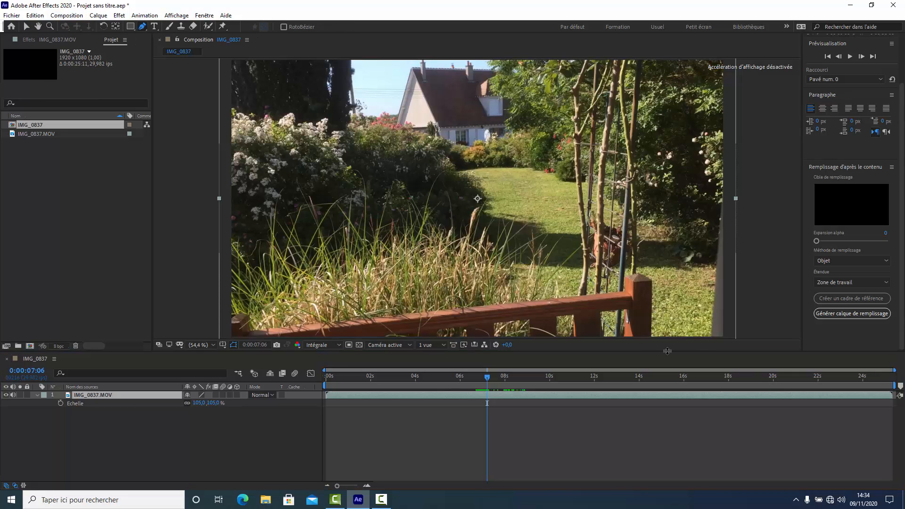
key("comma")
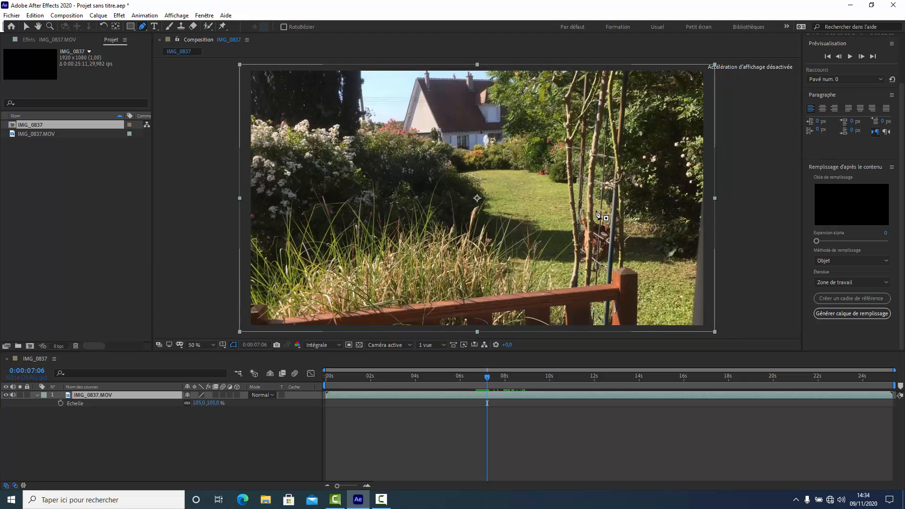
key("comma")
key("comma")
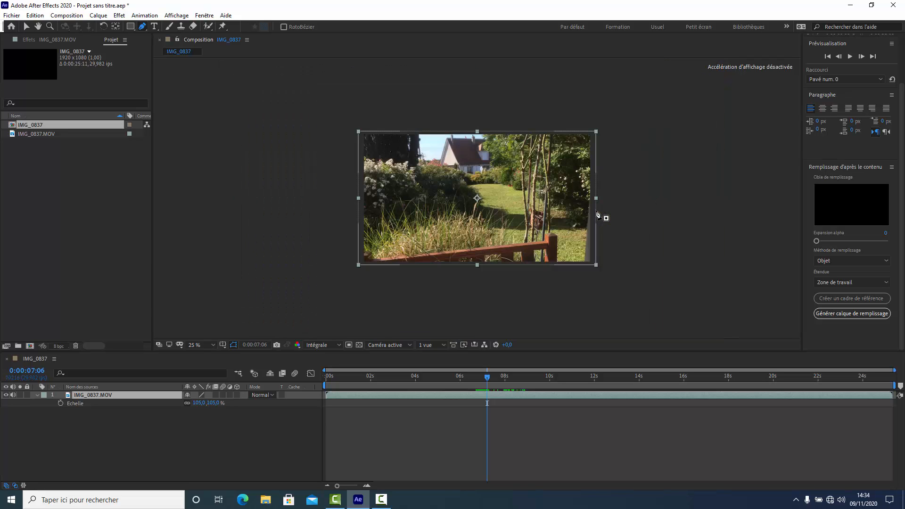
left_click(578, 275)
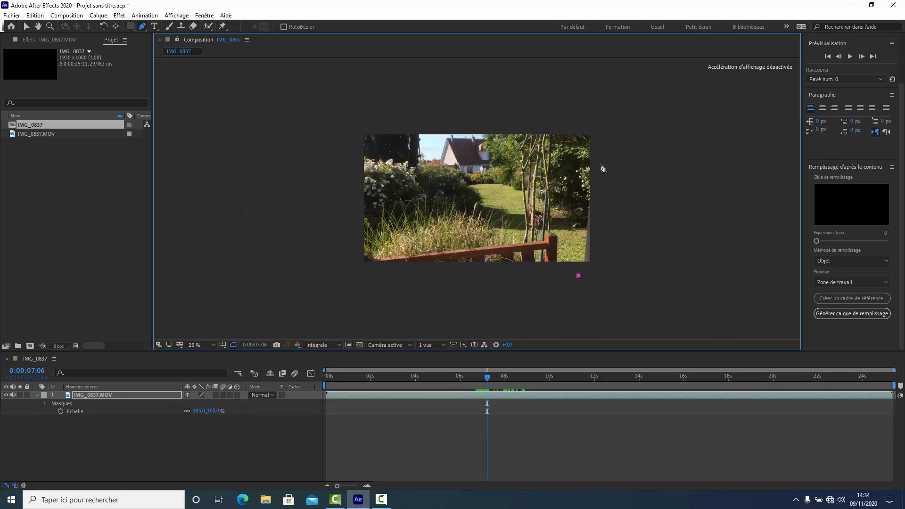
left_click(595, 148)
left_click(619, 150)
left_click(596, 278)
left_click(579, 277)
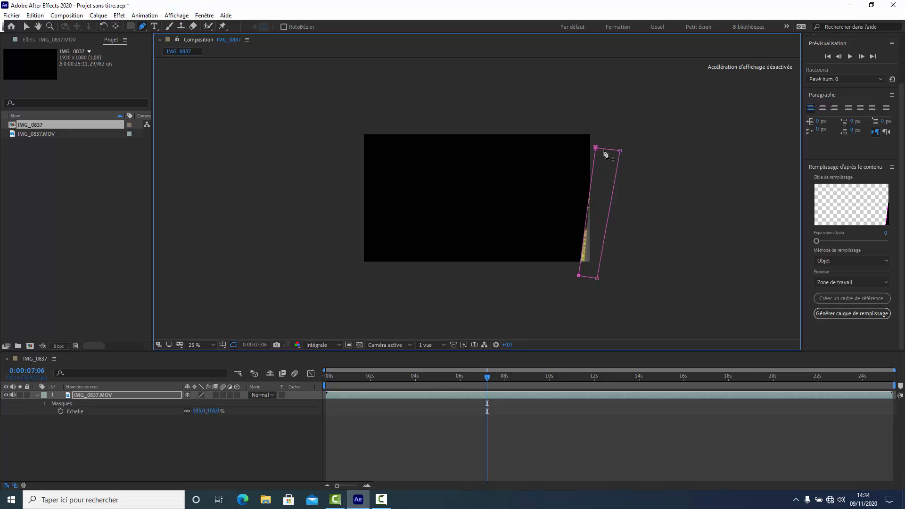
left_click_drag(597, 149, 594, 149)
Step: Set the Masque 1 mode to Aucun and start keyframing its mask path (Tracé du masque) at 0:00:07:06
left_click(46, 403)
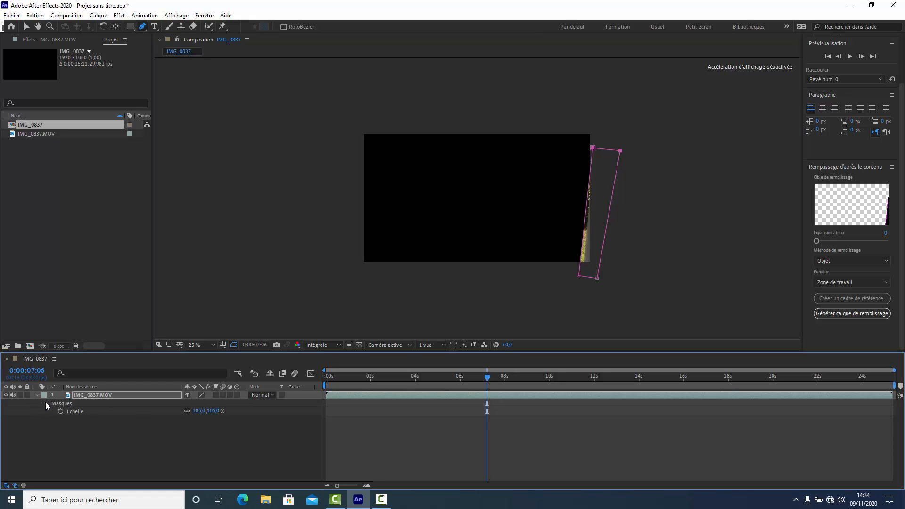
left_click(211, 412)
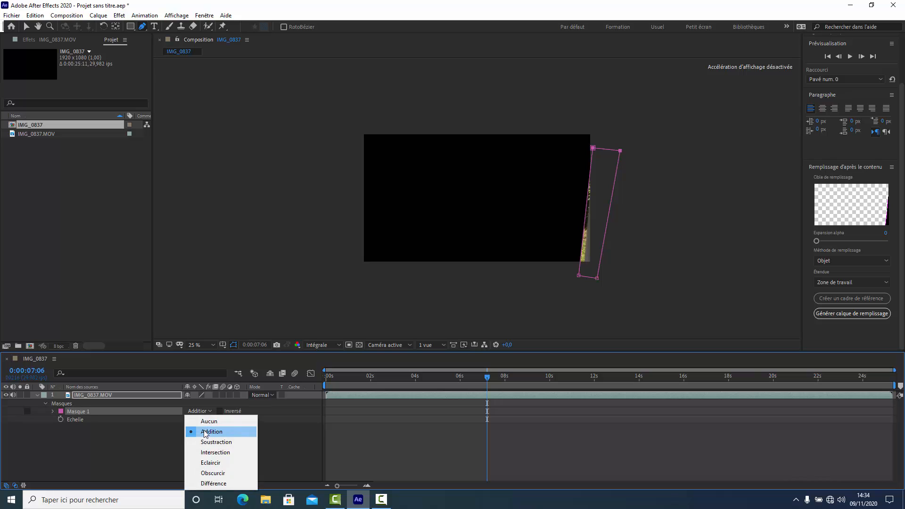
left_click(209, 421)
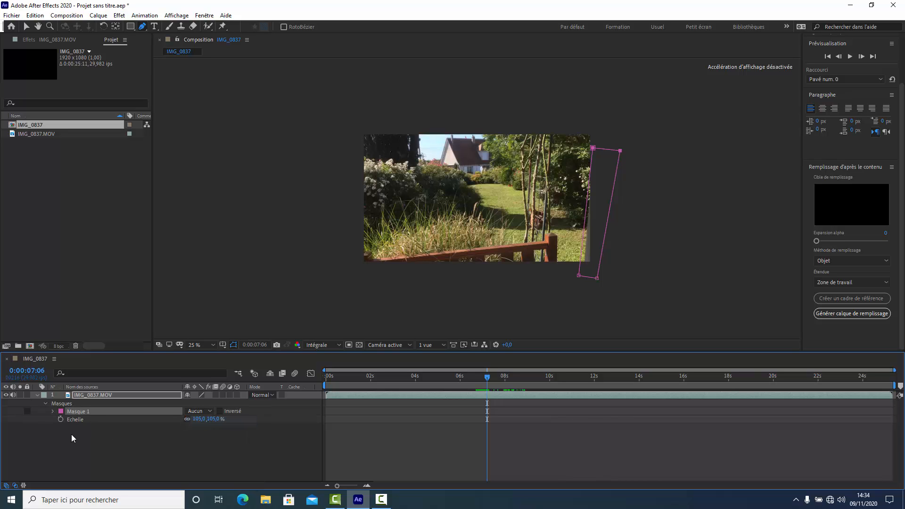
left_click(53, 412)
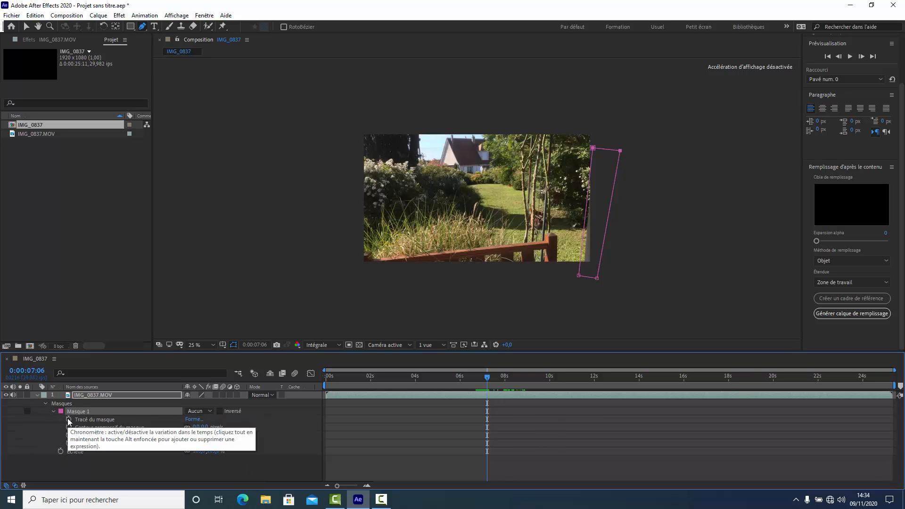
left_click(69, 420)
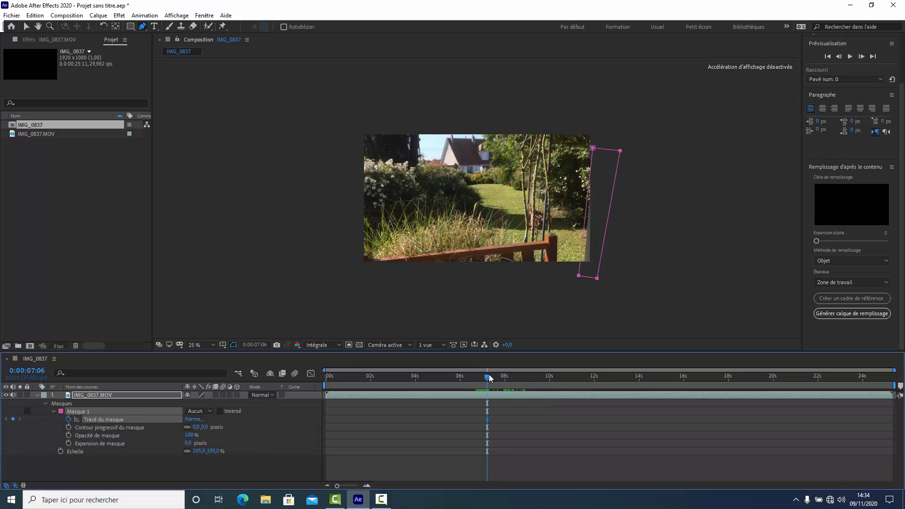
Step: Reshape Masque 1 at 0:00:07:09 by moving its left corners and upper-right corner to enclose the pole
left_click_drag(488, 375, 490, 376)
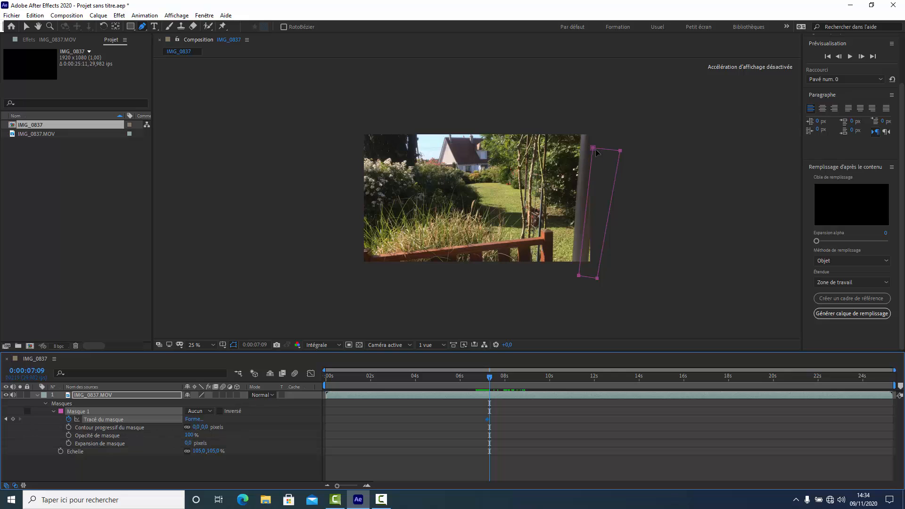
left_click_drag(594, 150, 596, 151)
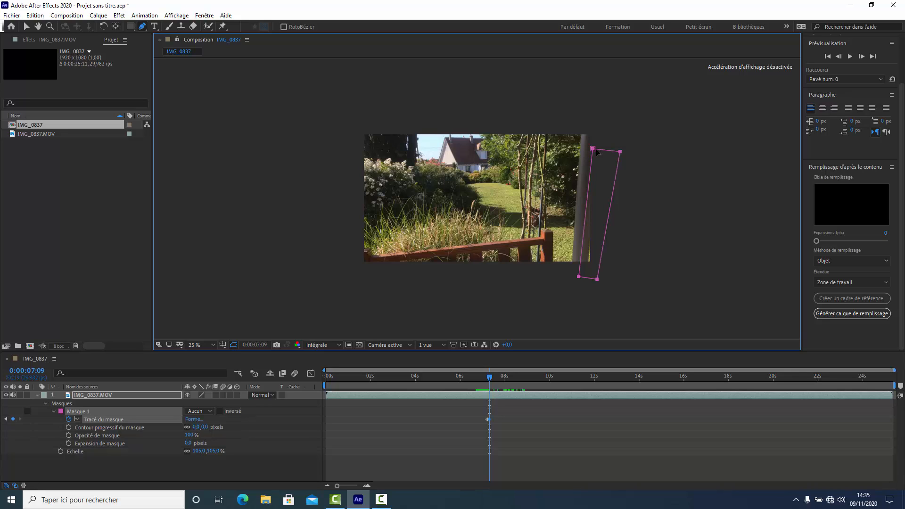
left_click_drag(594, 151, 594, 150)
left_click(69, 403)
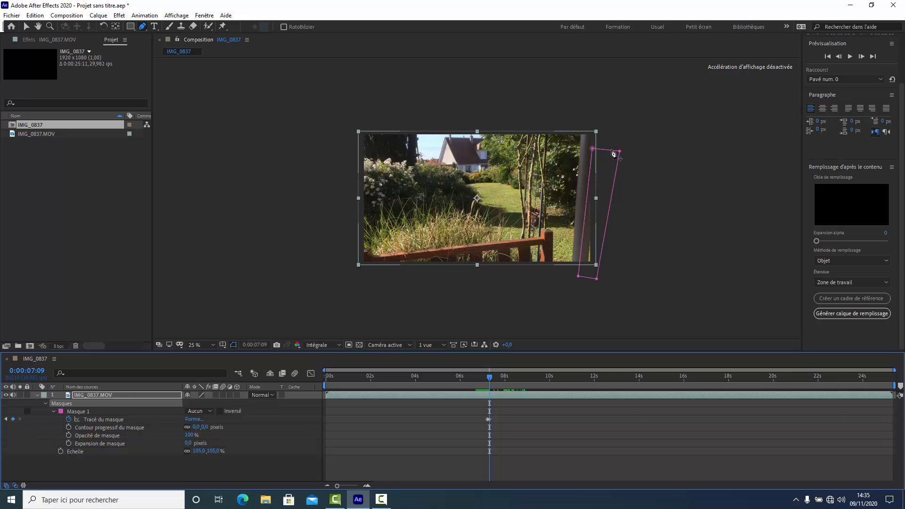
left_click_drag(595, 151, 576, 127)
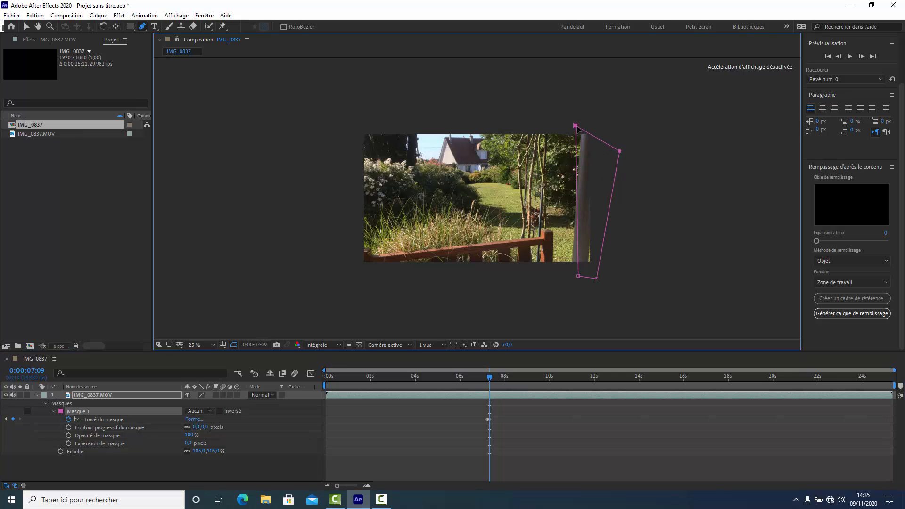
left_click_drag(578, 276, 568, 275)
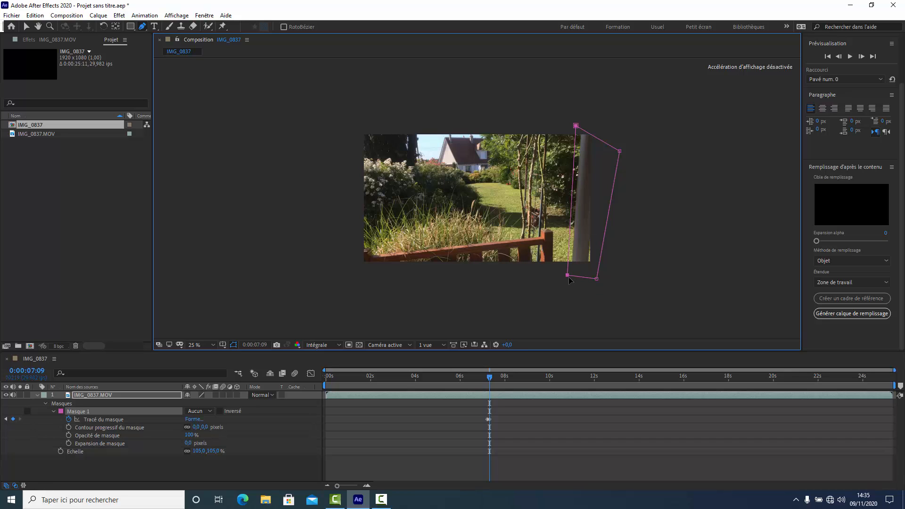
left_click_drag(619, 152, 611, 138)
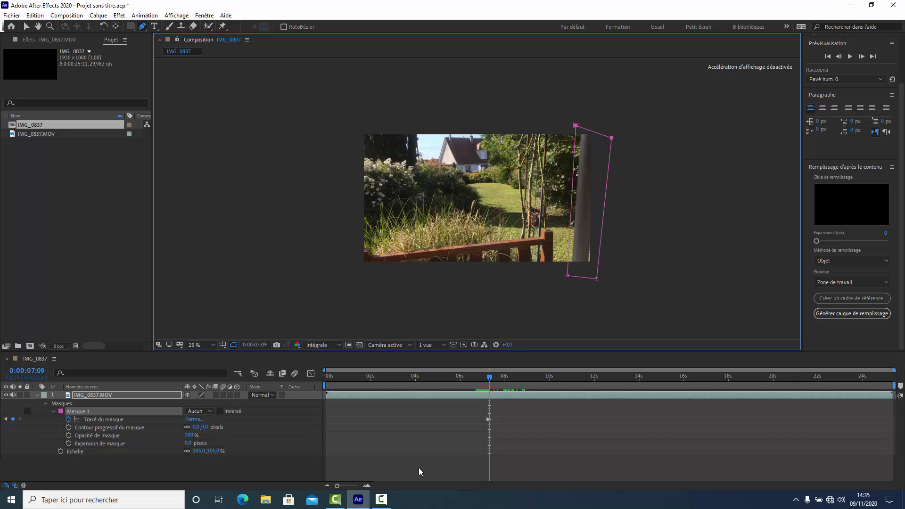
Step: Reposition all four corners of Masque 1 at 0:00:07:11 to frame the pole again
left_click(490, 381)
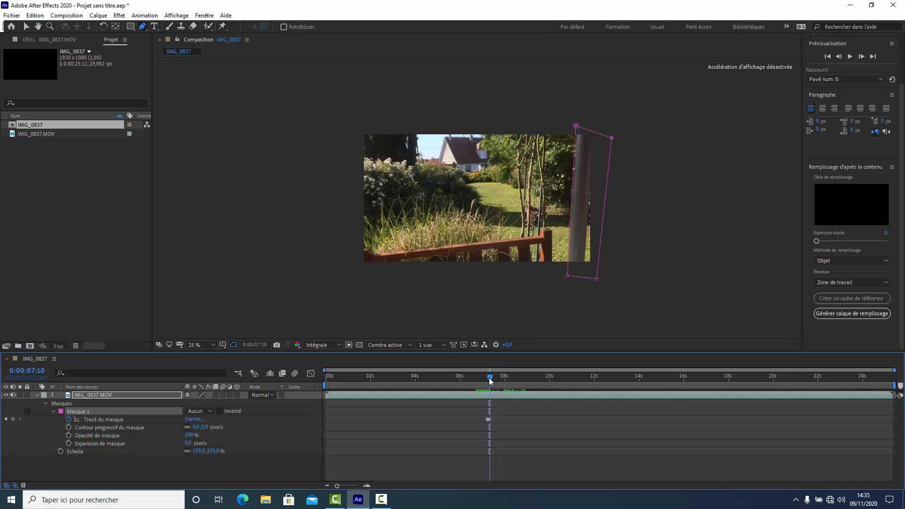
left_click(490, 380)
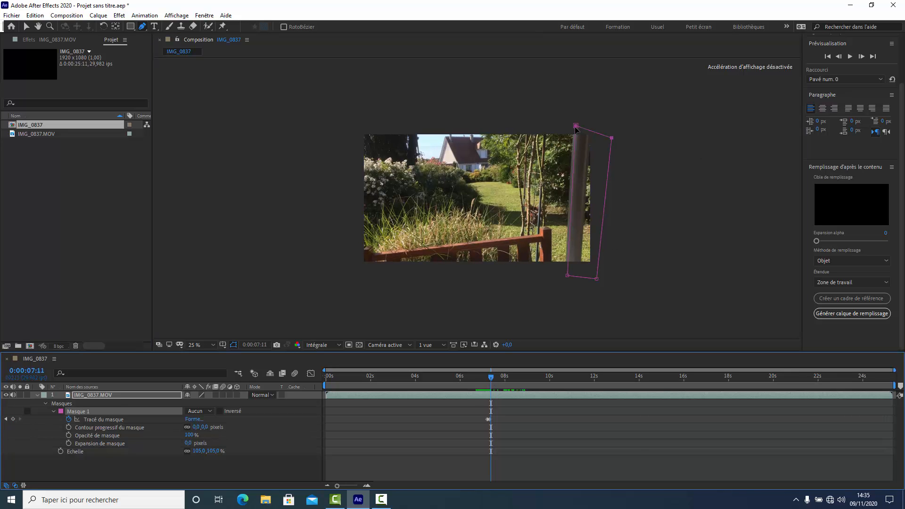
left_click_drag(575, 126, 562, 129)
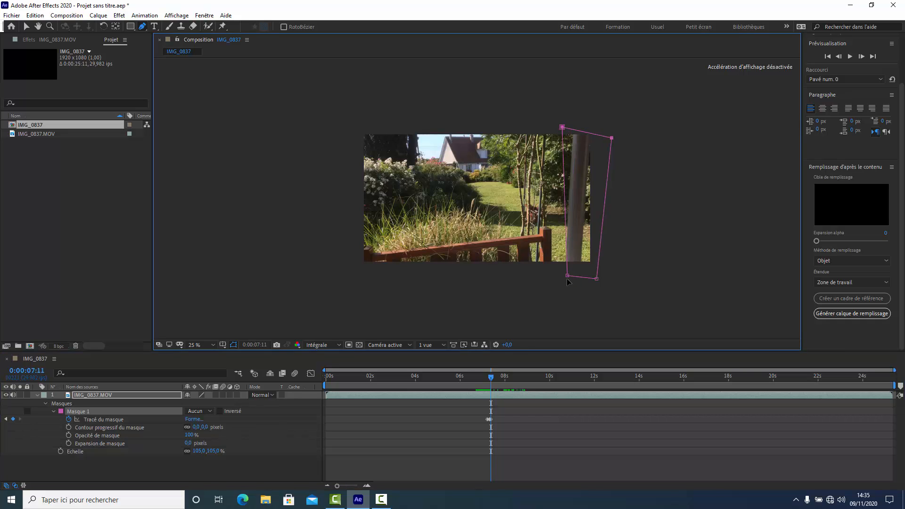
left_click_drag(566, 276, 560, 276)
left_click_drag(612, 139, 595, 130)
left_click_drag(597, 279, 588, 282)
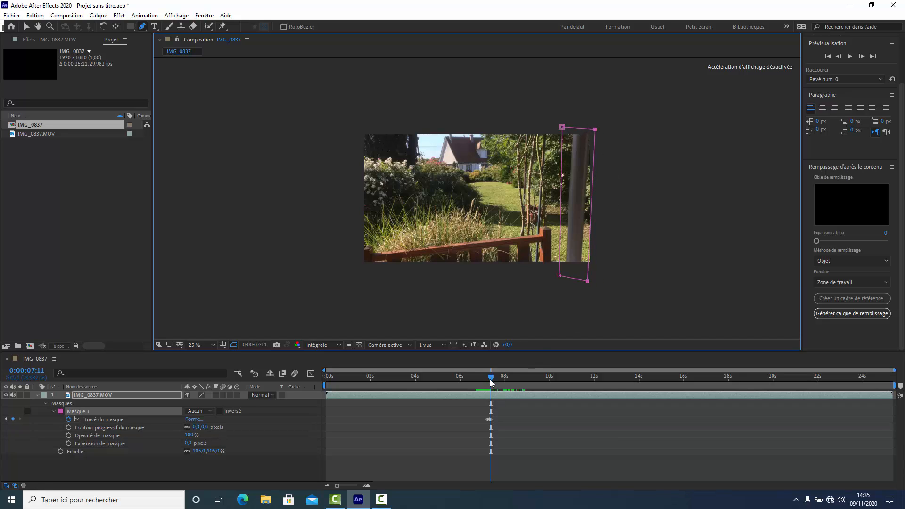
left_click_drag(490, 382, 495, 381)
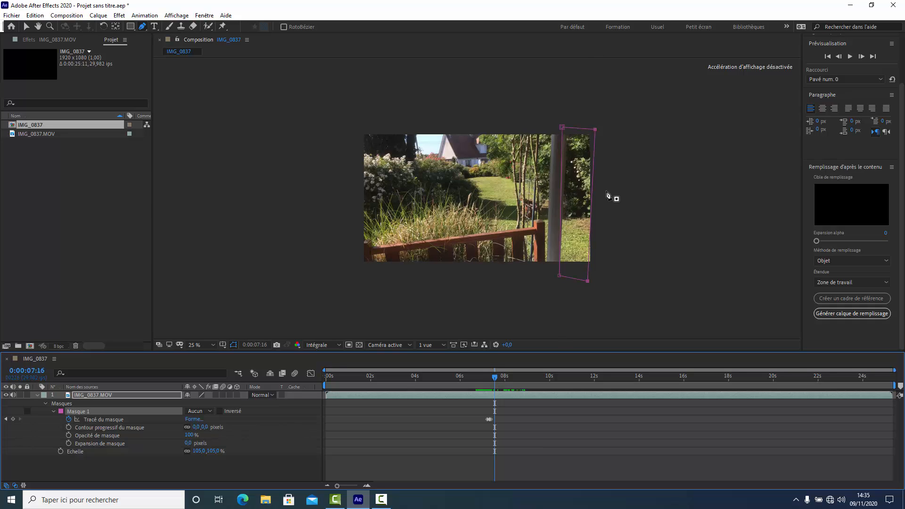
mouse_move(380, 503)
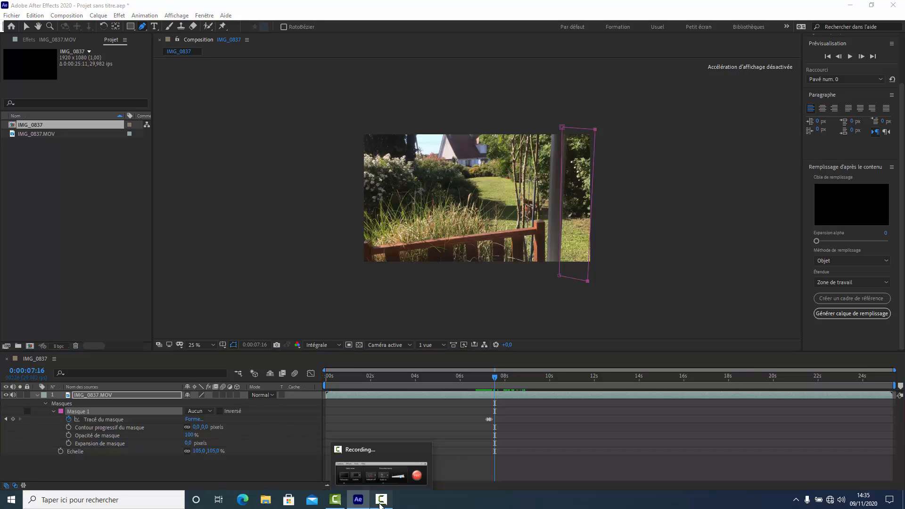
left_click(380, 503)
left_click(859, 456)
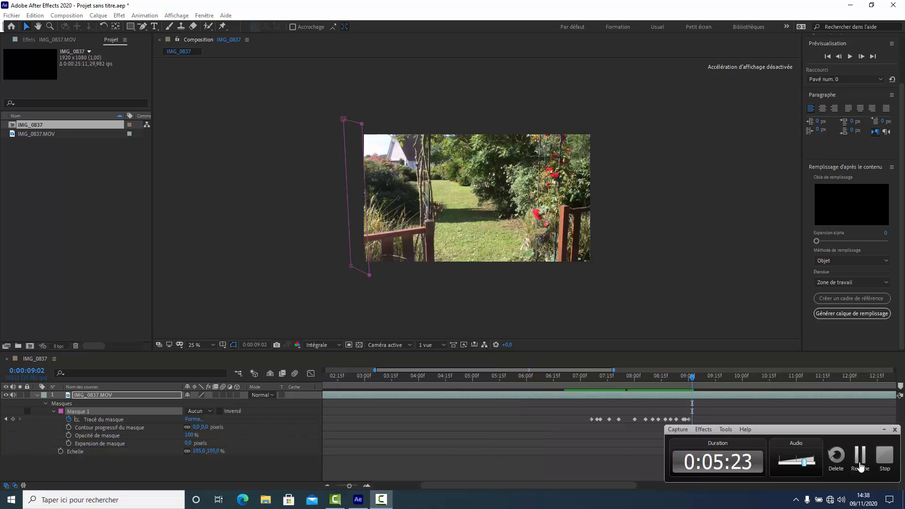
left_click(860, 464)
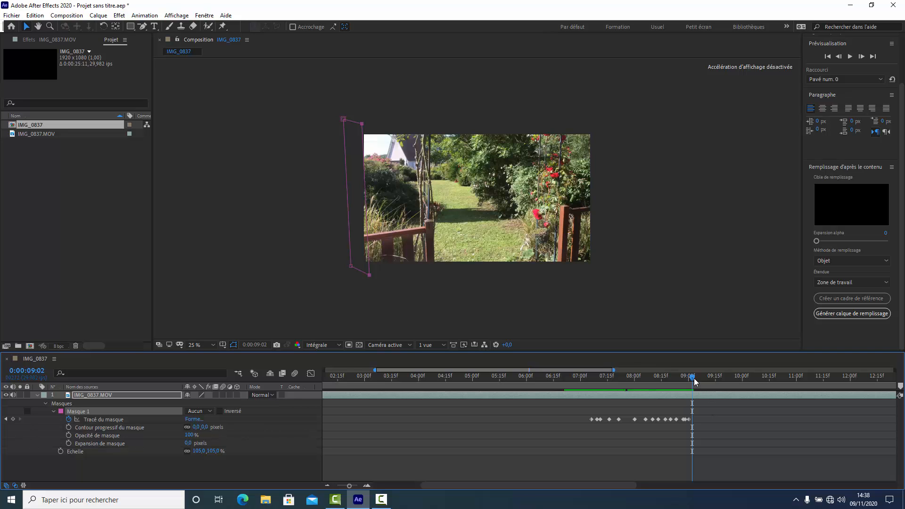
Step: Check how Masque 1 follows the pole between keyframes and move its upper-left corner slightly outward at 0:00:07:26
left_click_drag(692, 377, 620, 386)
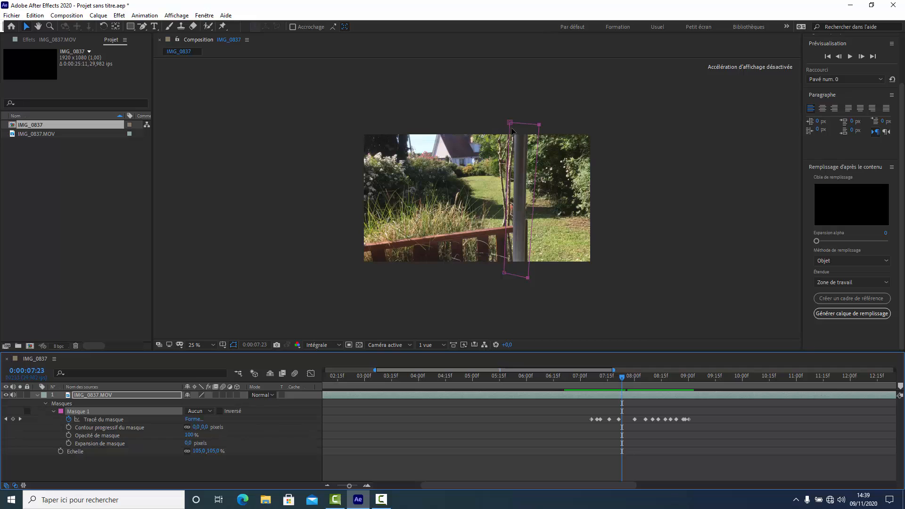
key("Page_Up")
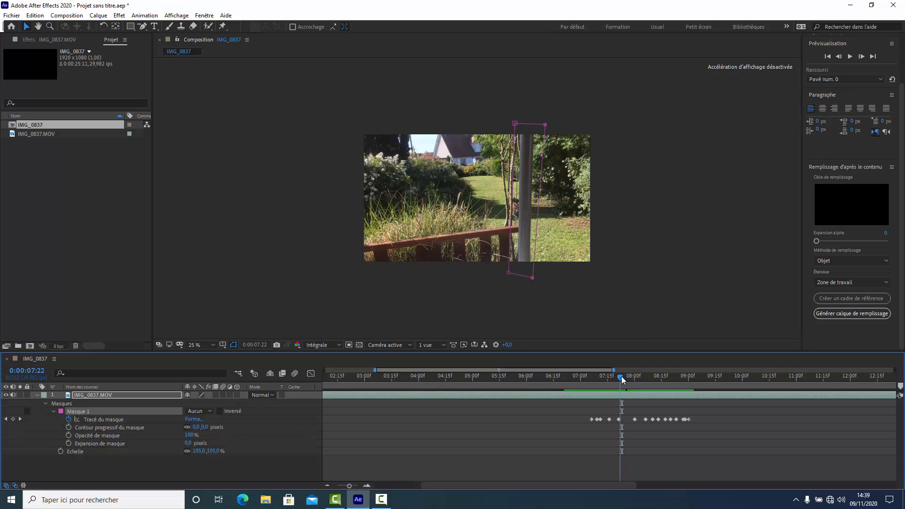
key("Page_Down")
key("Page_Down")
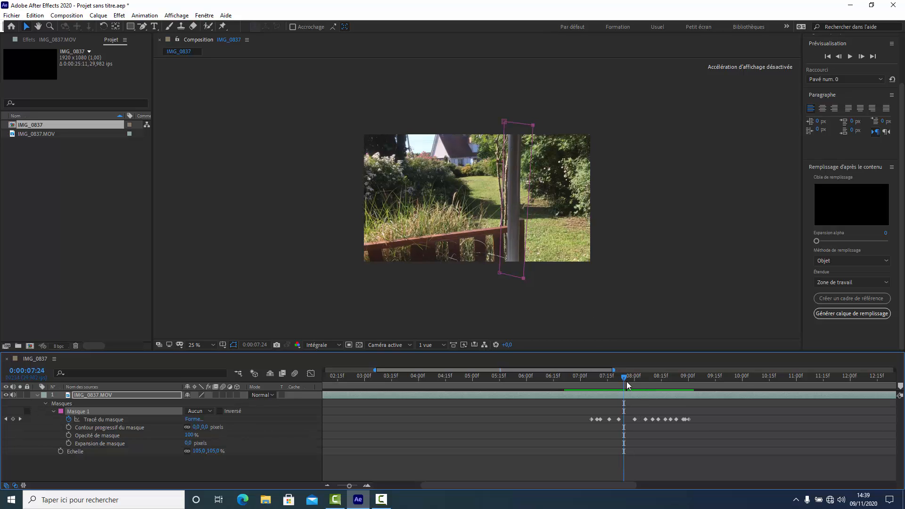
left_click(626, 377)
left_click(628, 377)
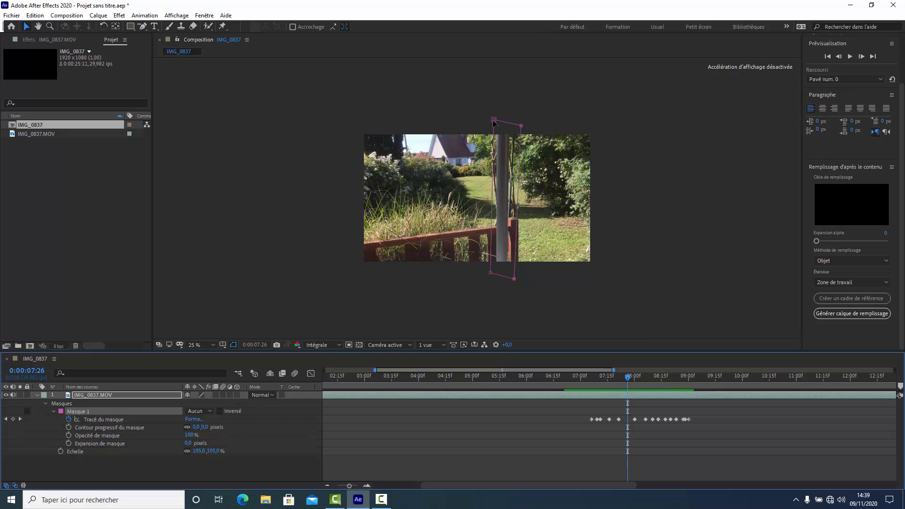
left_click_drag(493, 121, 490, 122)
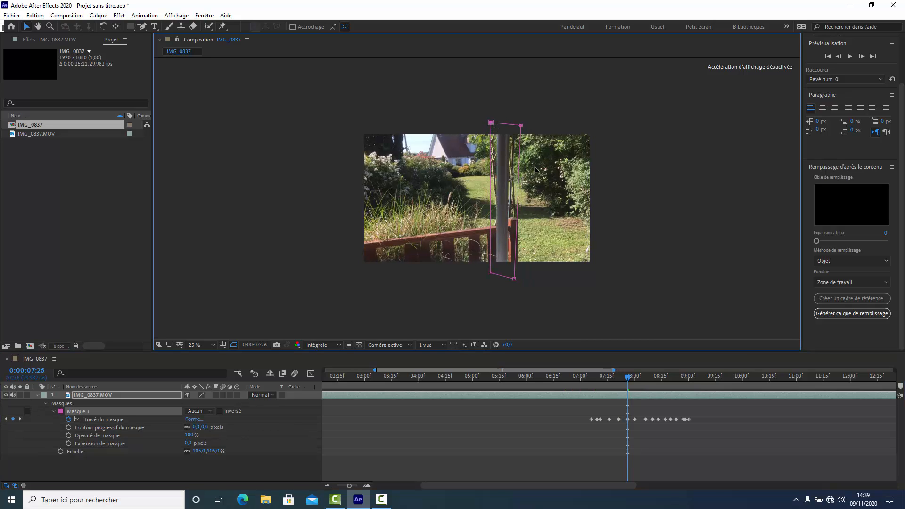
left_click(635, 380)
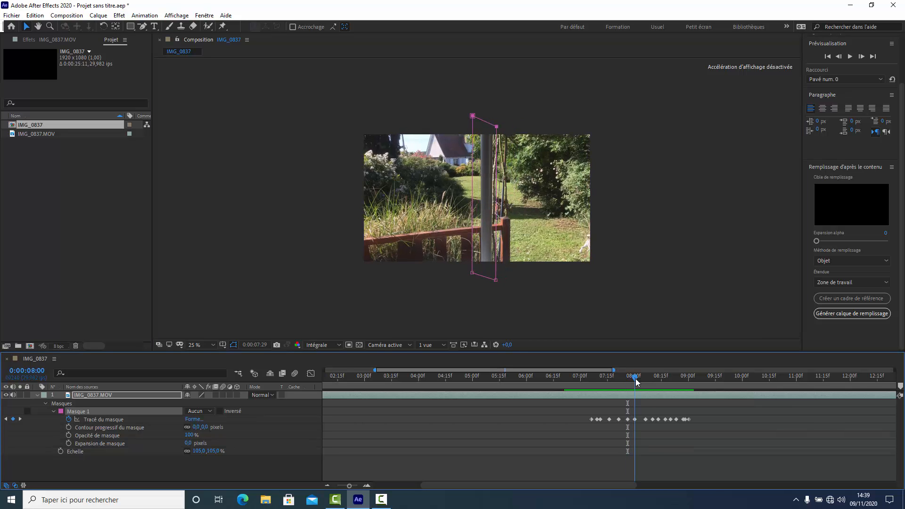
Step: Trim the work area to the Masque 1 keyframes, from about 0:00:07:02 to just after 0:00:09:02
left_click_drag(635, 381, 691, 386)
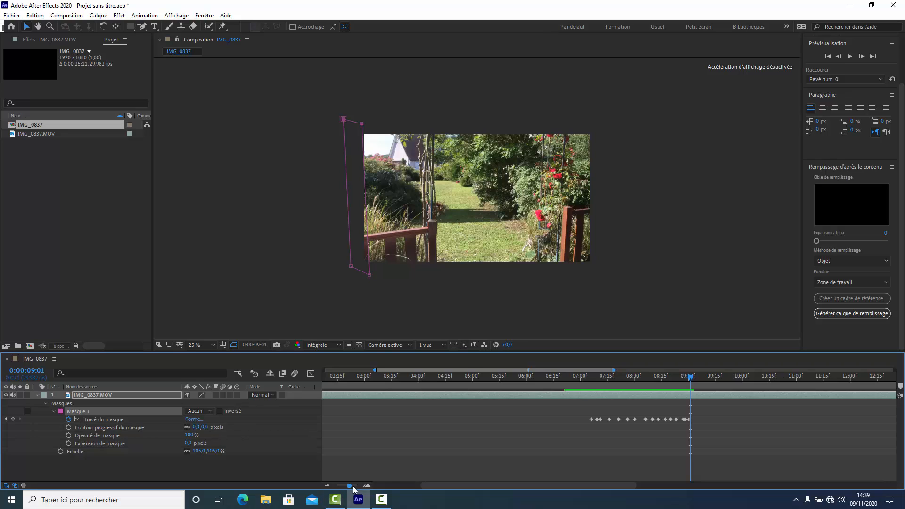
left_click_drag(349, 485, 319, 486)
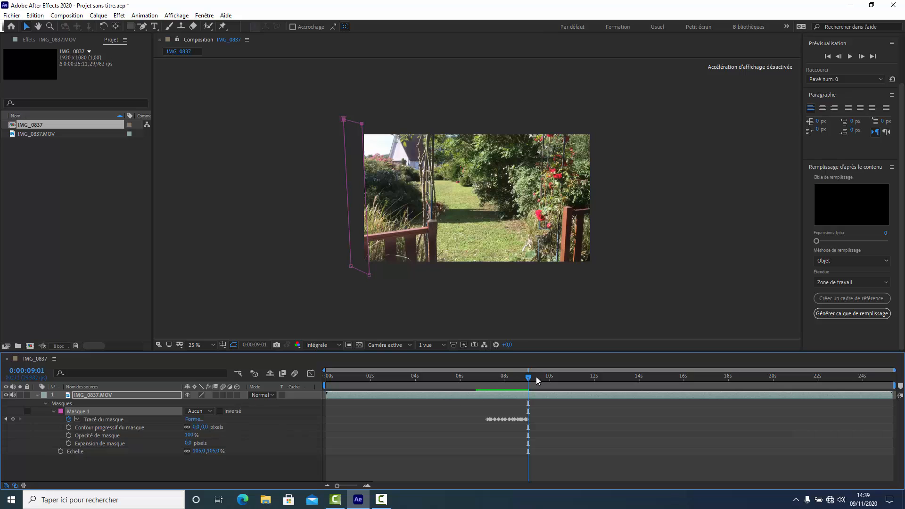
left_click_drag(528, 380, 487, 390)
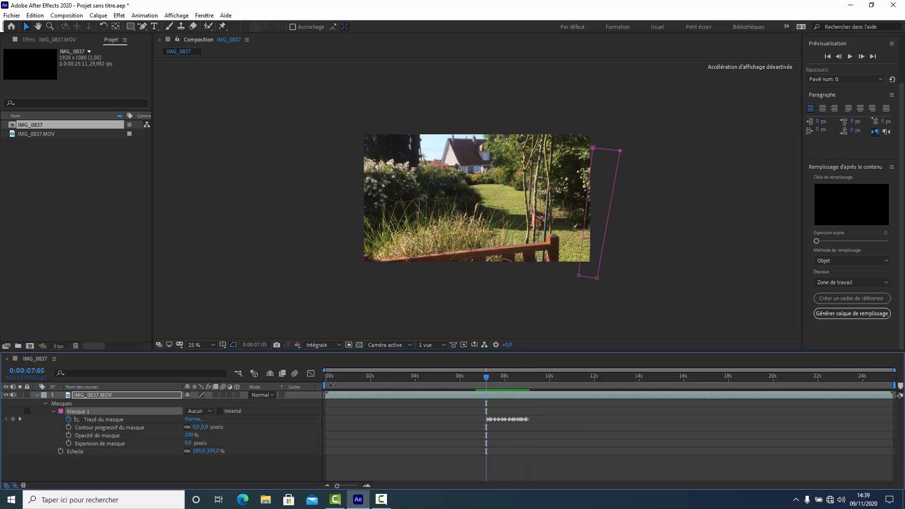
left_click_drag(331, 385, 481, 387)
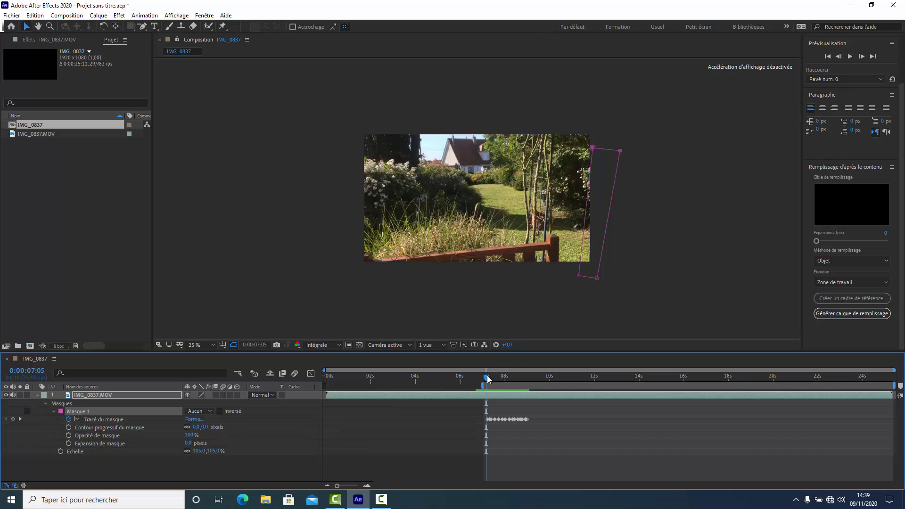
left_click_drag(487, 377, 530, 385)
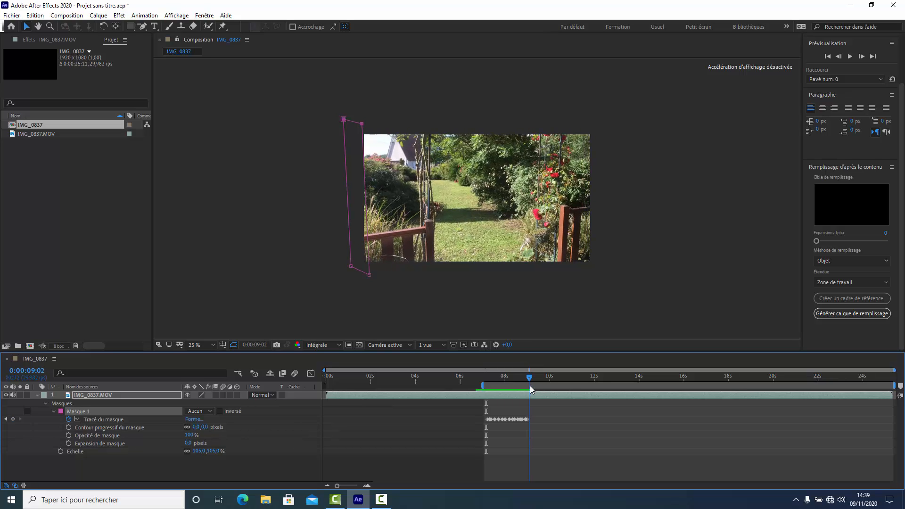
left_click_drag(893, 386, 534, 386)
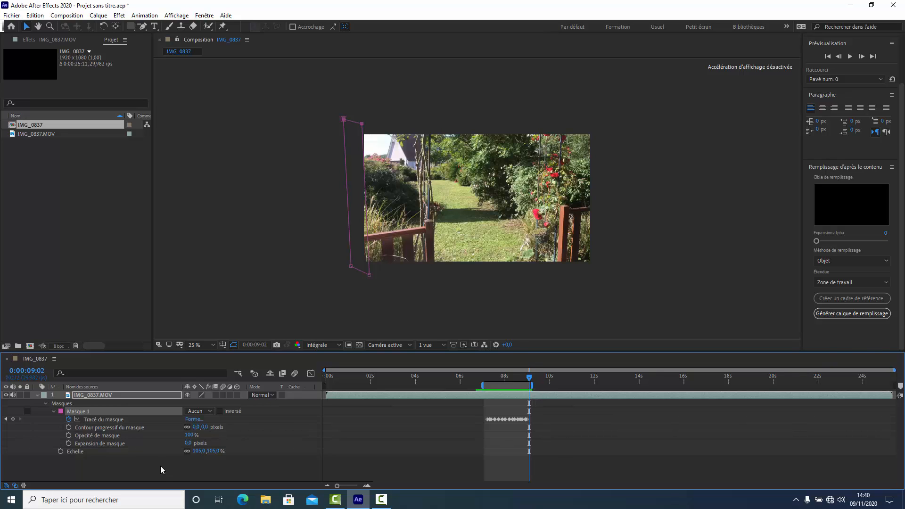
Step: Set the Masque 1 mode to Soustraction so the pole is cut out of the video
left_click(209, 412)
left_click(214, 440)
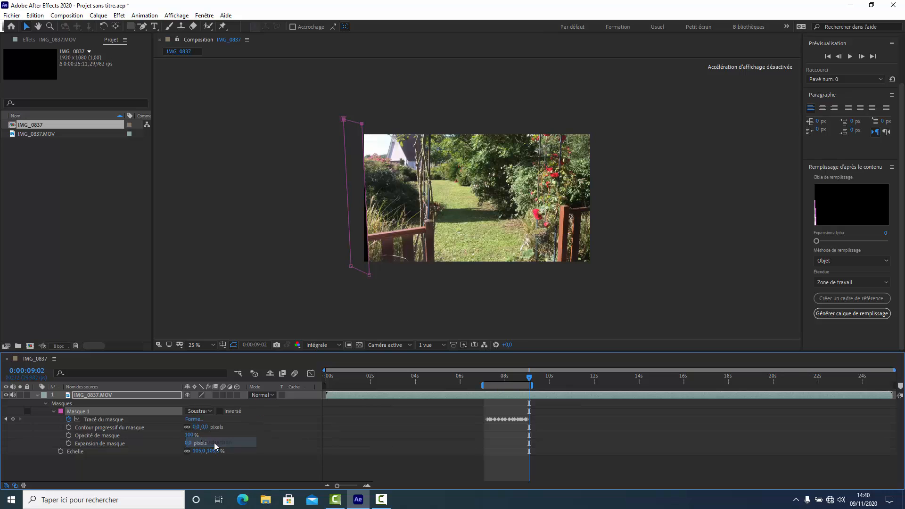
key("ctrl+s")
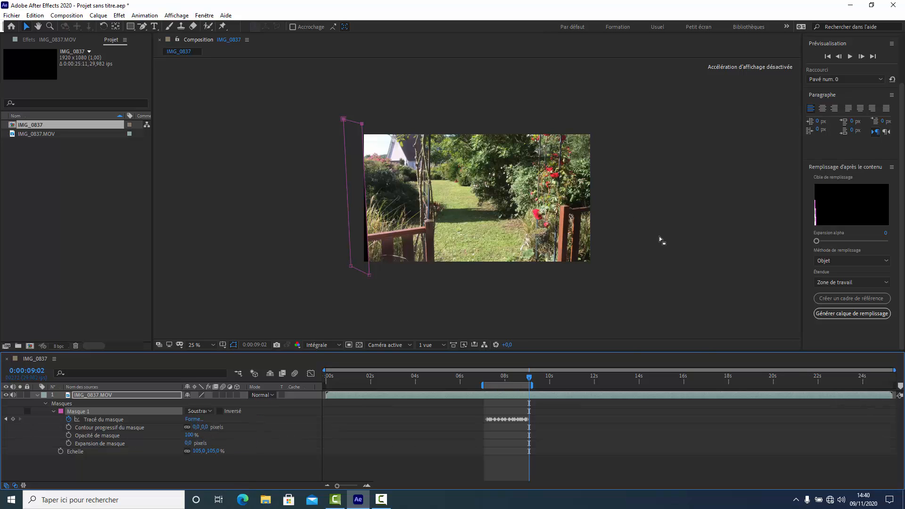
Step: Preview the mask cut-out within the work area and return the playhead to 0:00:07:02
left_click_drag(527, 380, 489, 381)
key("space")
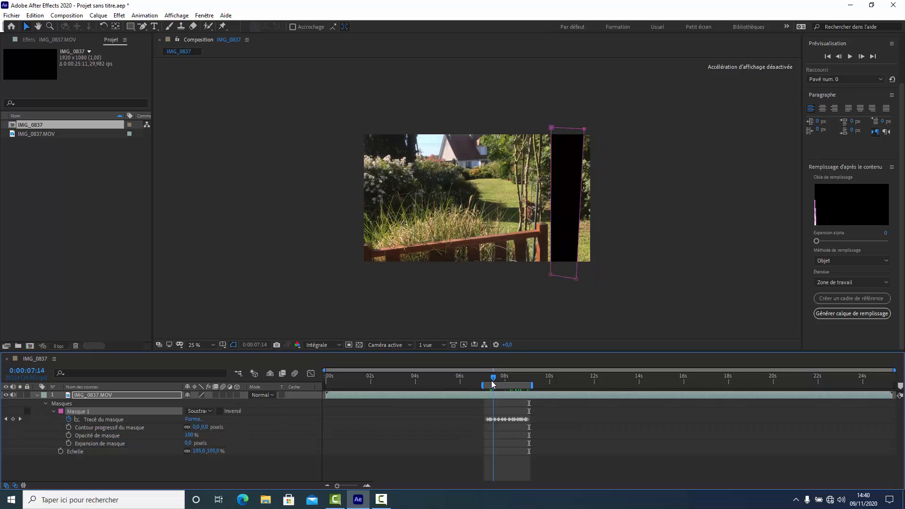
key("space")
left_click_drag(490, 384, 484, 383)
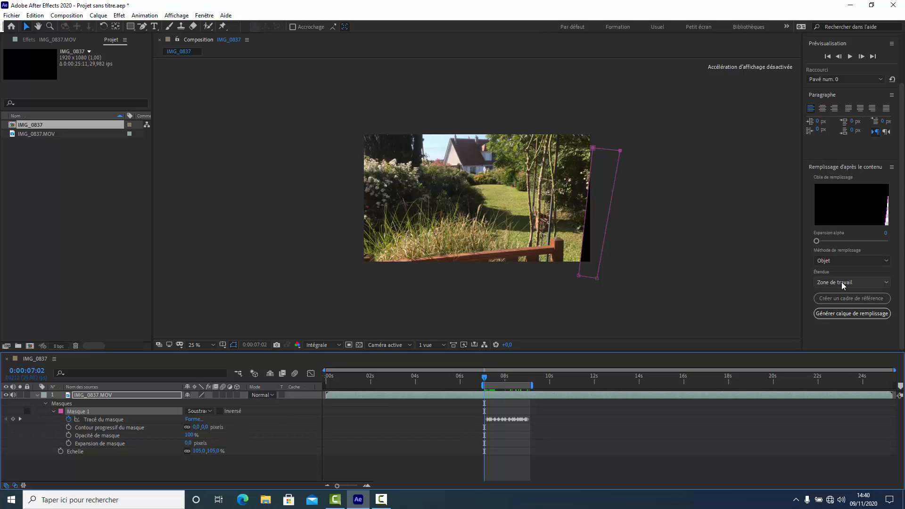
Step: Generate the content-aware fill layer with method Objet over Zone de travail, saving the project as Projet sans titre in the essai contenu folder
left_click(886, 286)
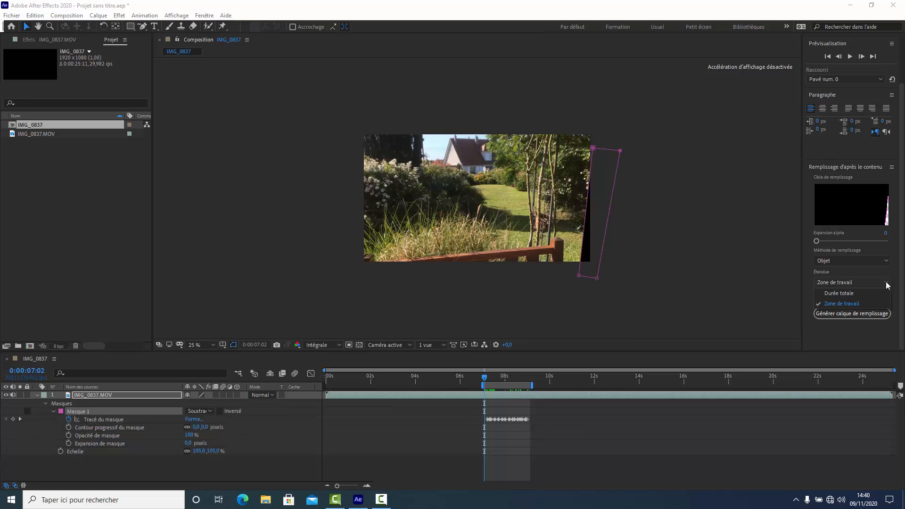
left_click(852, 289)
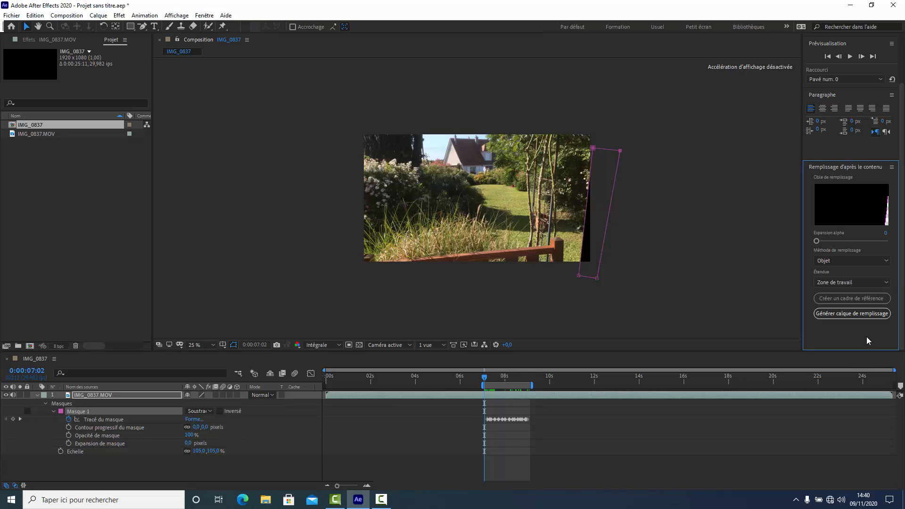
left_click(848, 314)
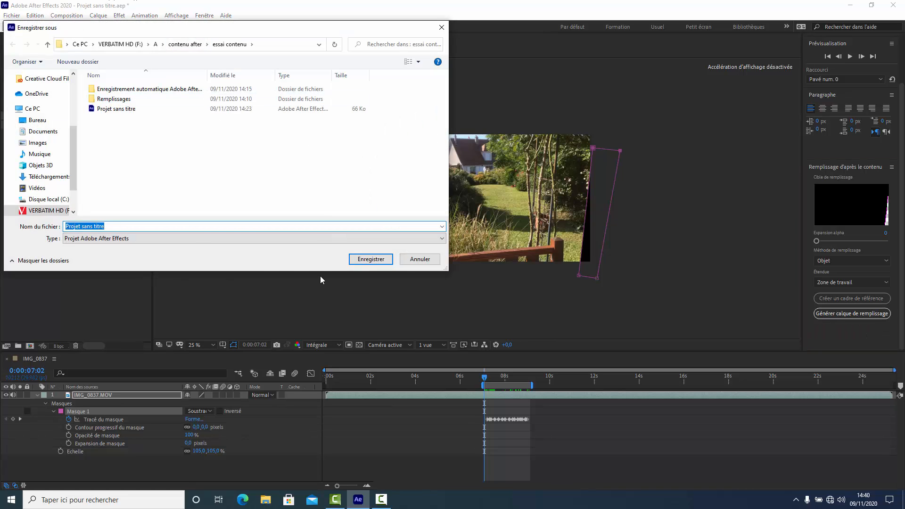
left_click(366, 260)
left_click(475, 250)
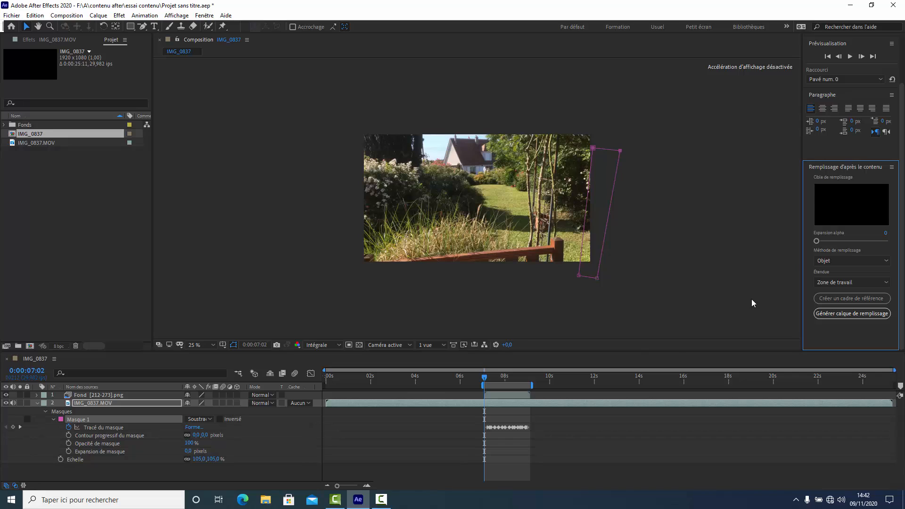
Step: Extend the work area back to the start of the composition and forward to between 10 and 11 seconds
left_click(479, 384)
left_click_drag(480, 385, 324, 385)
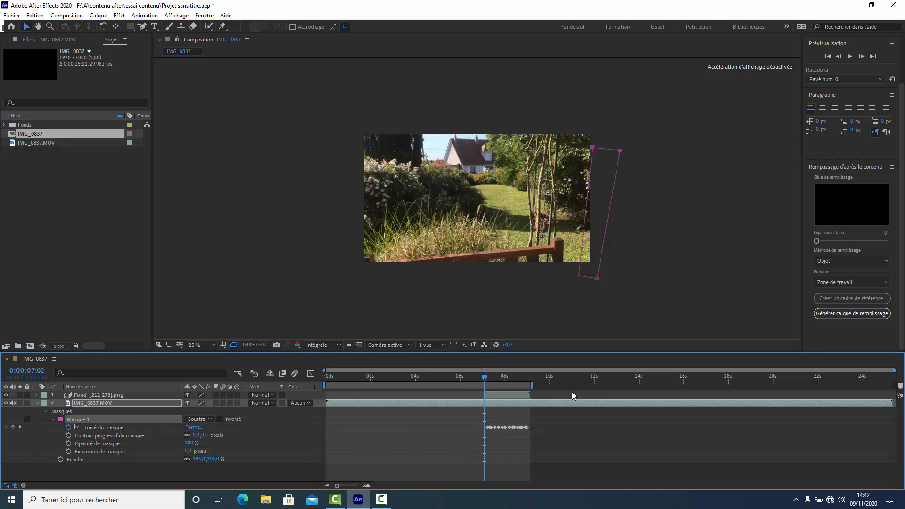
left_click_drag(544, 385, 567, 386)
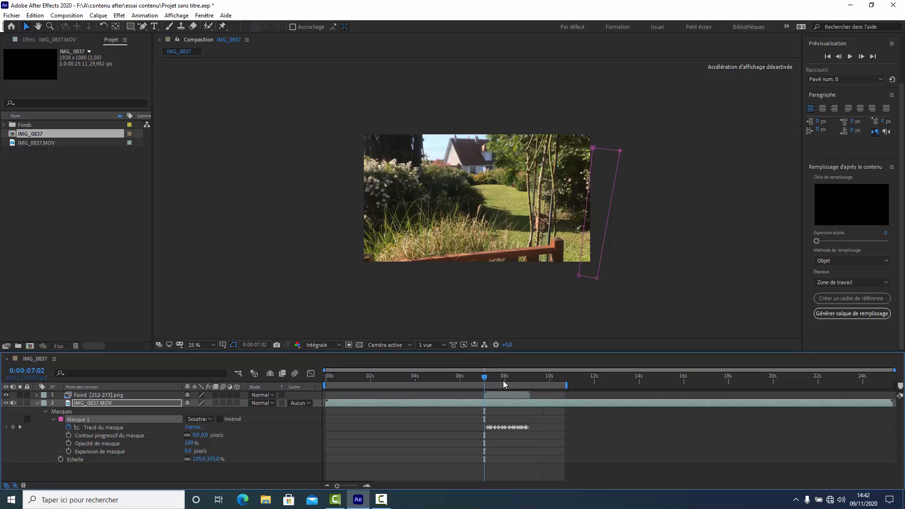
Step: Collapse and deselect the IMG_0837.MOV layer, fit the composition in the viewer, and play the filled video from 0:00:00:00
left_click_drag(484, 378, 326, 386)
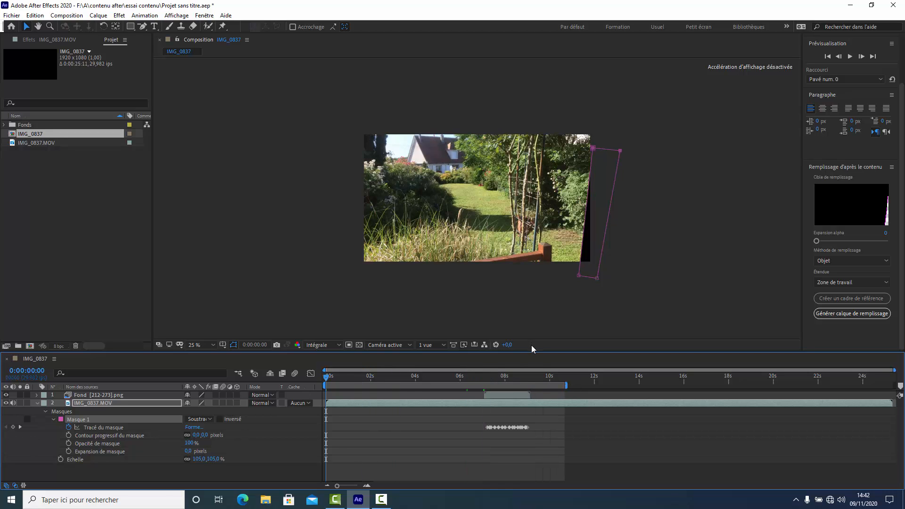
left_click(37, 403)
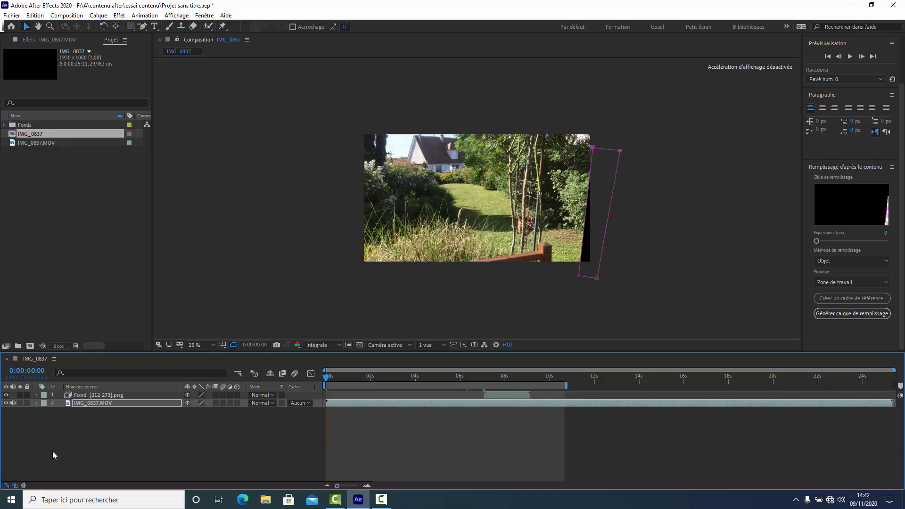
left_click(52, 451)
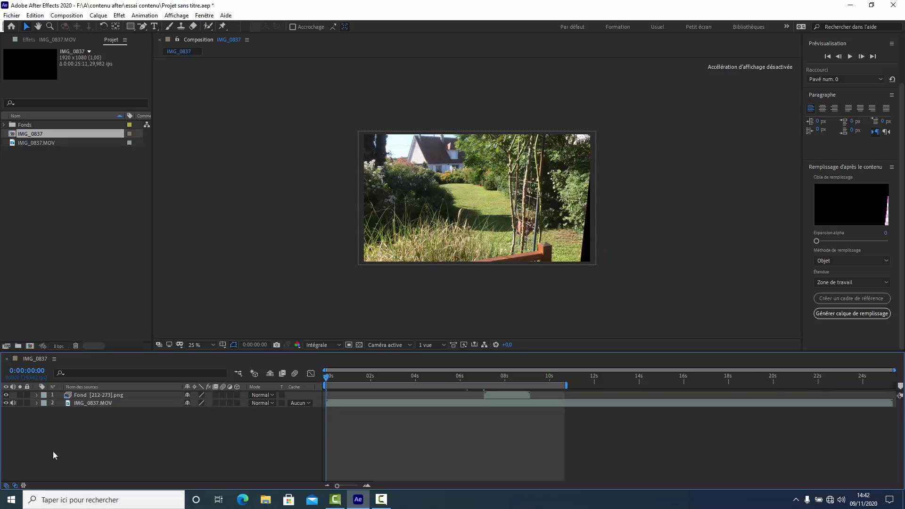
left_click(214, 345)
left_click(227, 188)
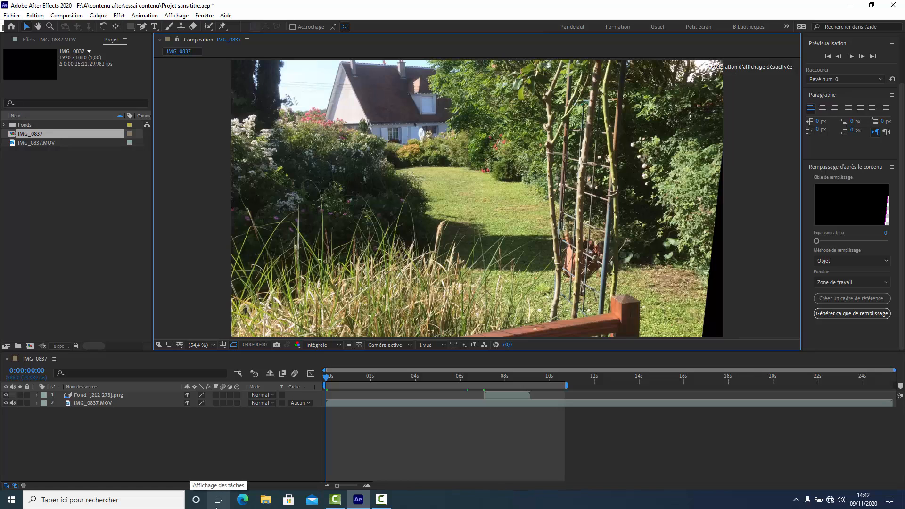
key("space")
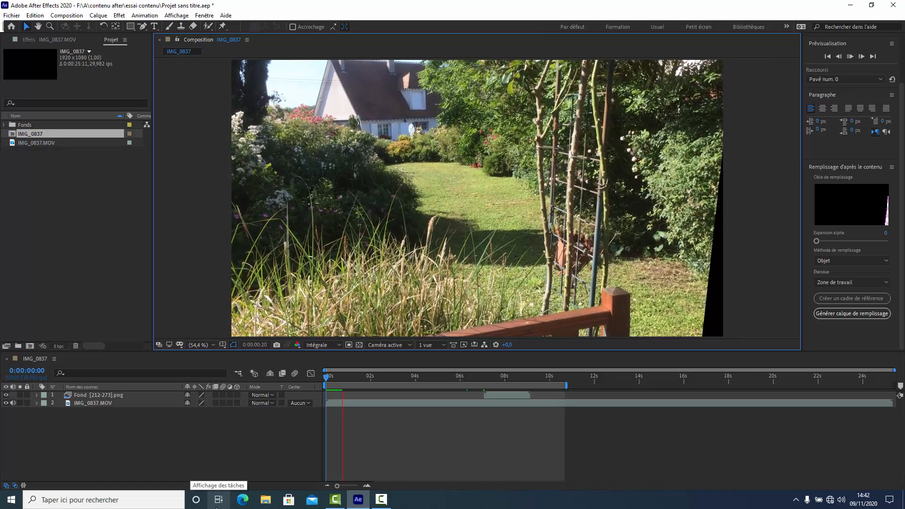